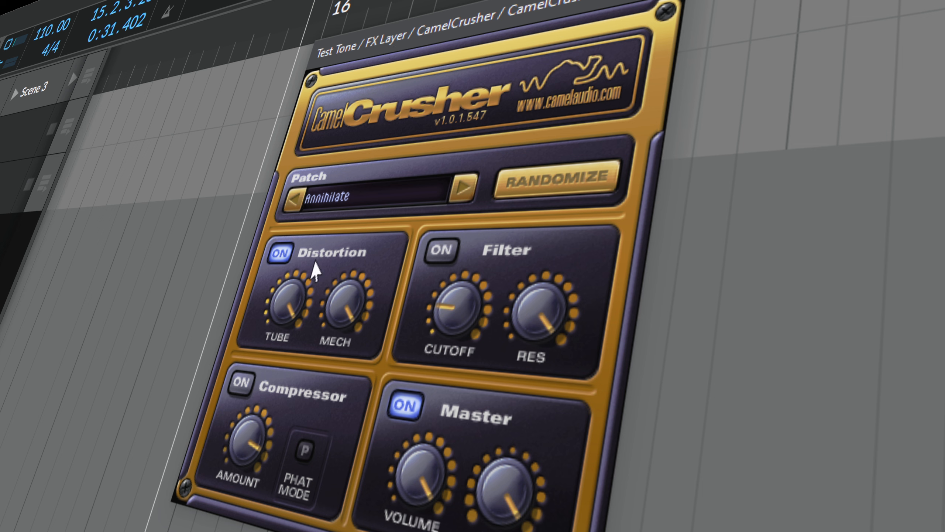
Turn the Tube and Mech distortion amounts in the CamelCrusher plugin down to minimum
left_click_drag(293, 302, 280, 425)
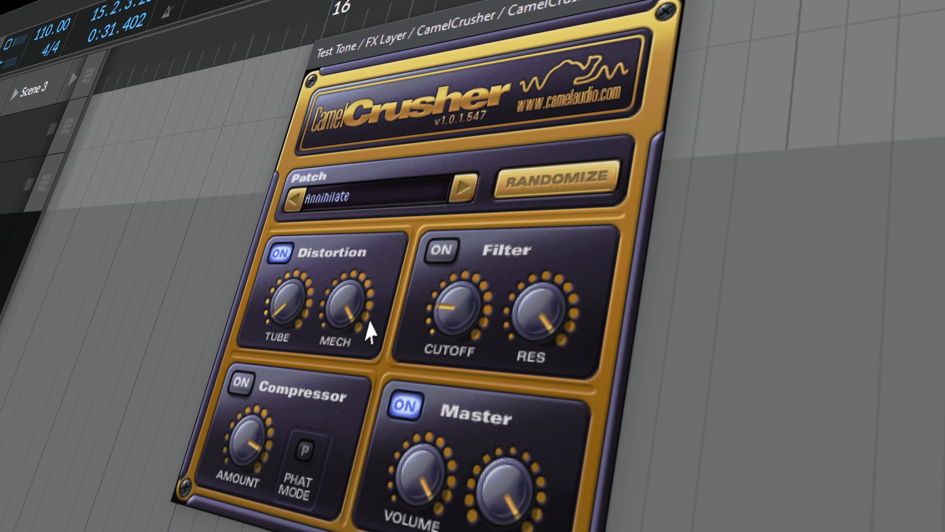
left_click_drag(369, 320, 352, 388)
left_click_drag(426, 41, 445, 30)
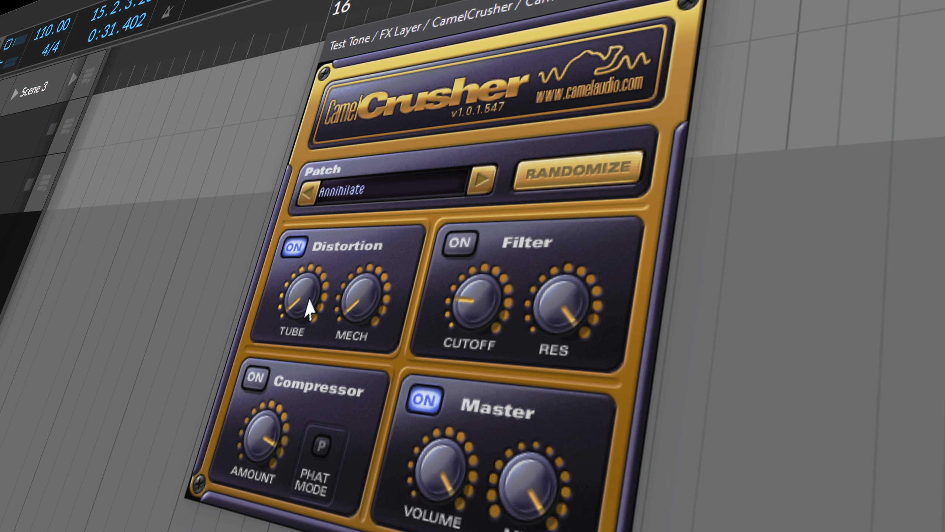
Set the plugin's Filter cutoff to maximum and its resonance to minimum, leaving the Filter switched off
left_click(465, 249)
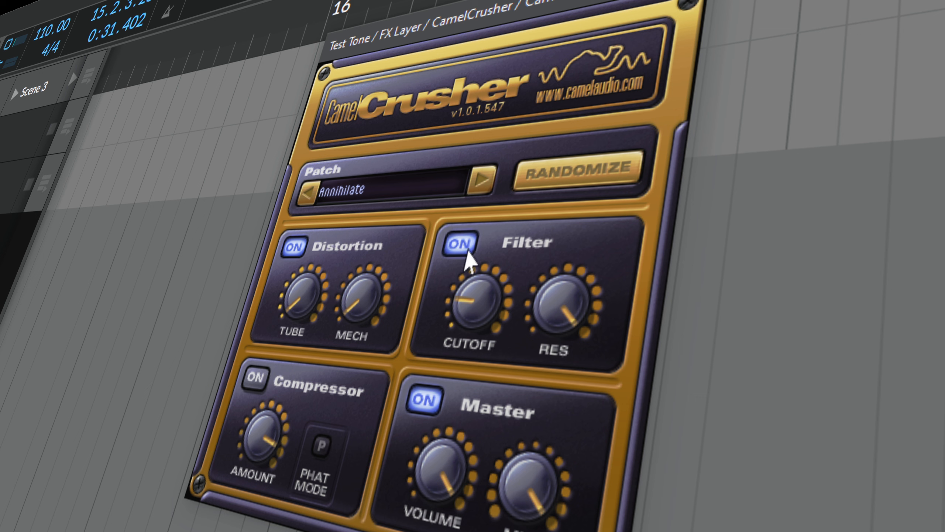
left_click_drag(470, 277, 597, 110)
left_click_drag(570, 295, 518, 531)
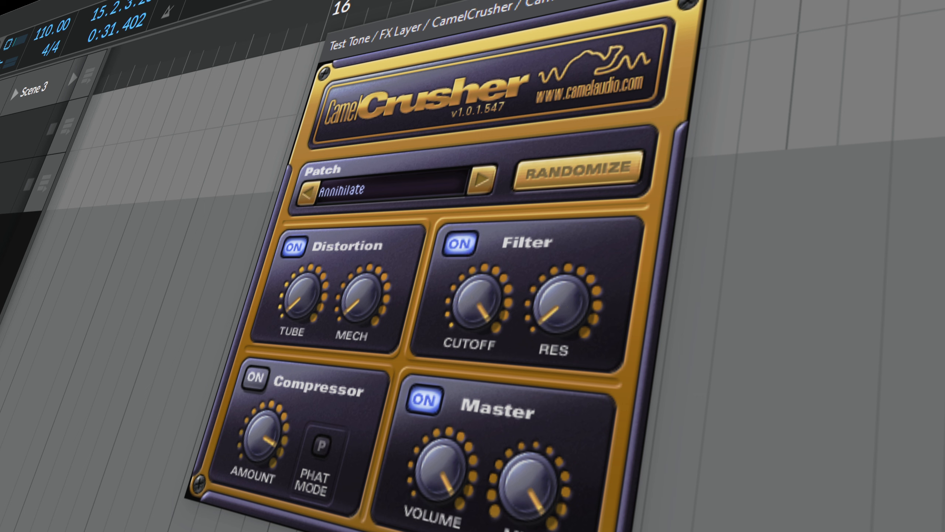
left_click(462, 246)
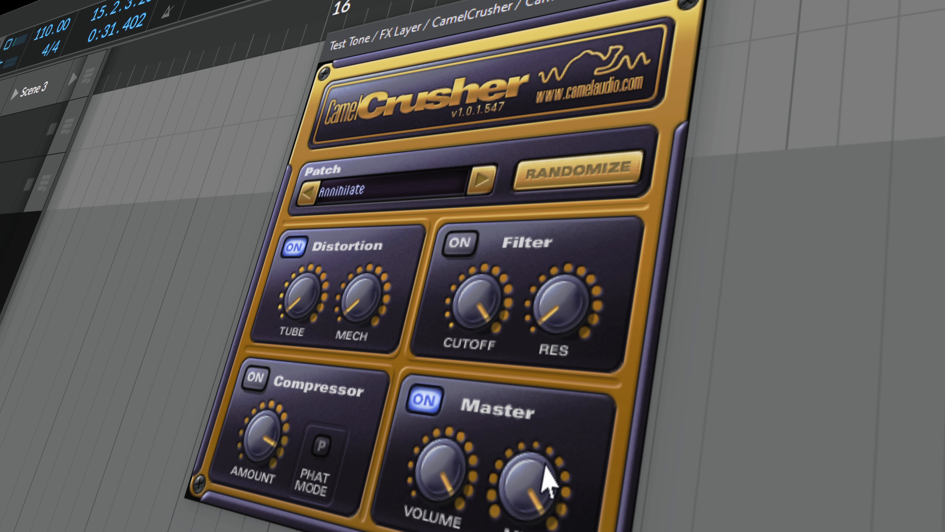
mouse_move(545, 481)
left_mouse_down()
mouse_move(545, 454)
mouse_move(538, 490)
left_mouse_up()
left_click(420, 201)
left_click(413, 167)
left_click(357, 187)
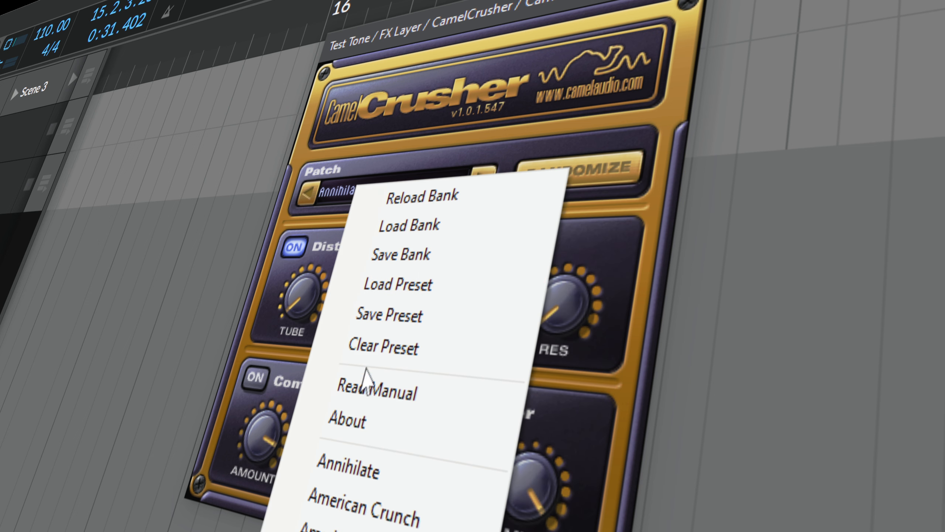
left_click(445, 37)
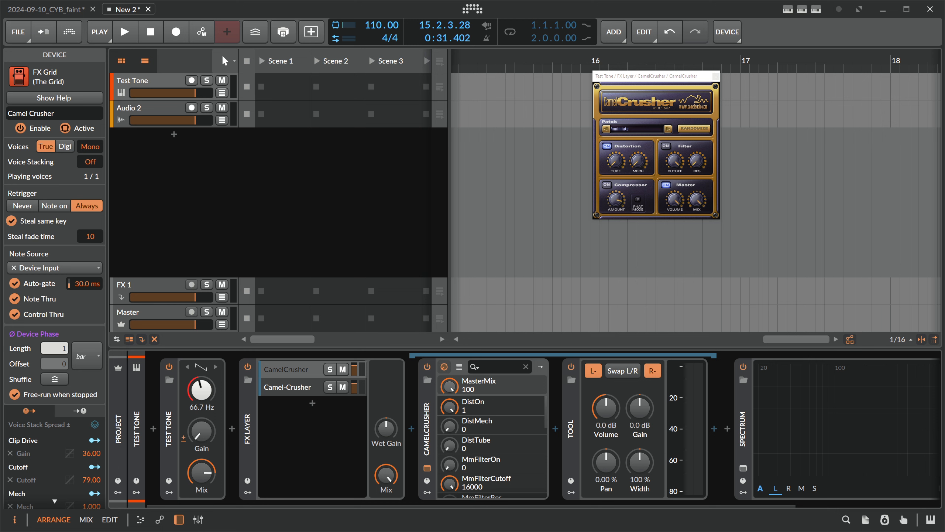
Solo the CamelCrusher layer and feed it a Sine test tone at about -6.3 dB gain
left_click(329, 369)
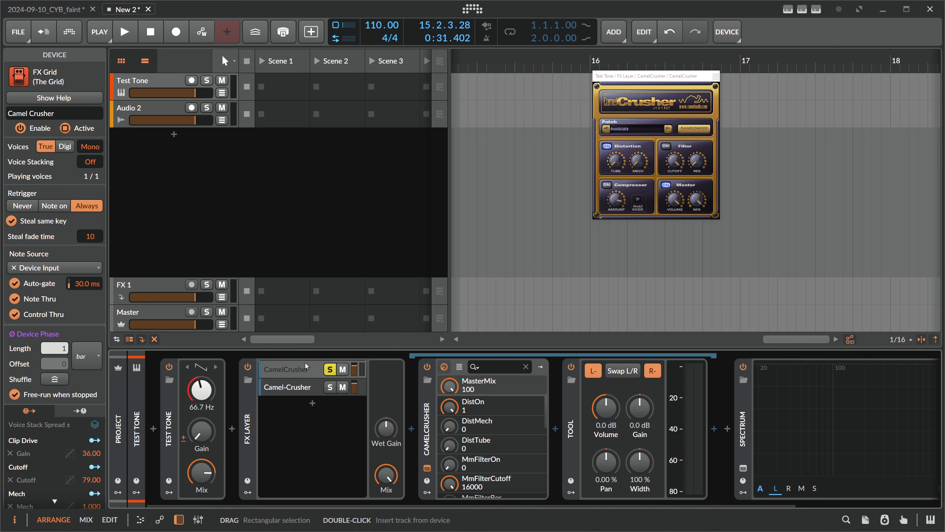
left_click(202, 369)
left_click(214, 382)
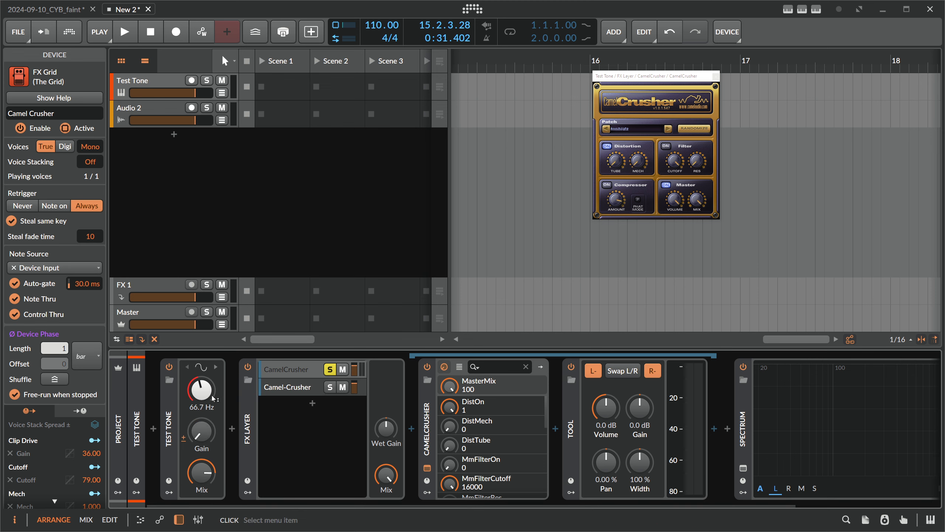
left_click_drag(202, 431, 201, 399)
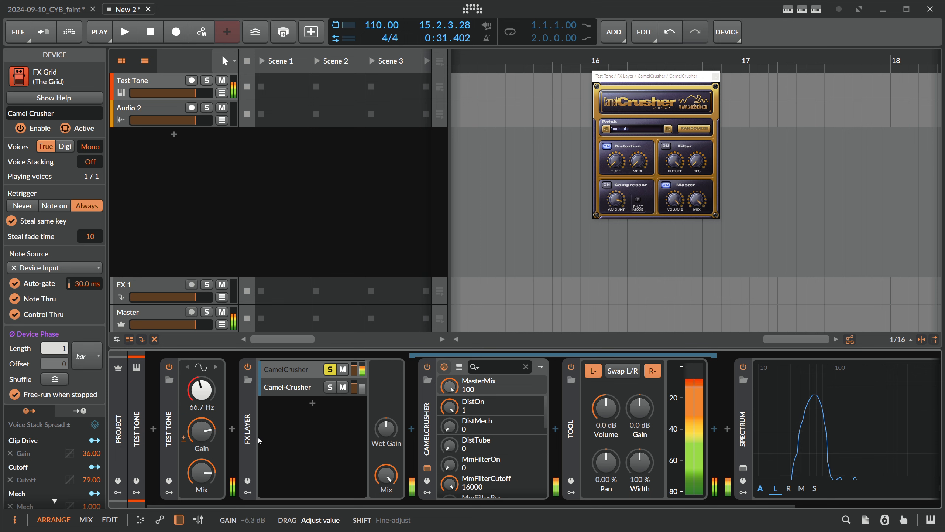
Open the enlarged Spectrum view and try Tube at 100, returning both Tube and Mech to 0
left_click_drag(614, 165, 625, 91)
left_click(743, 468)
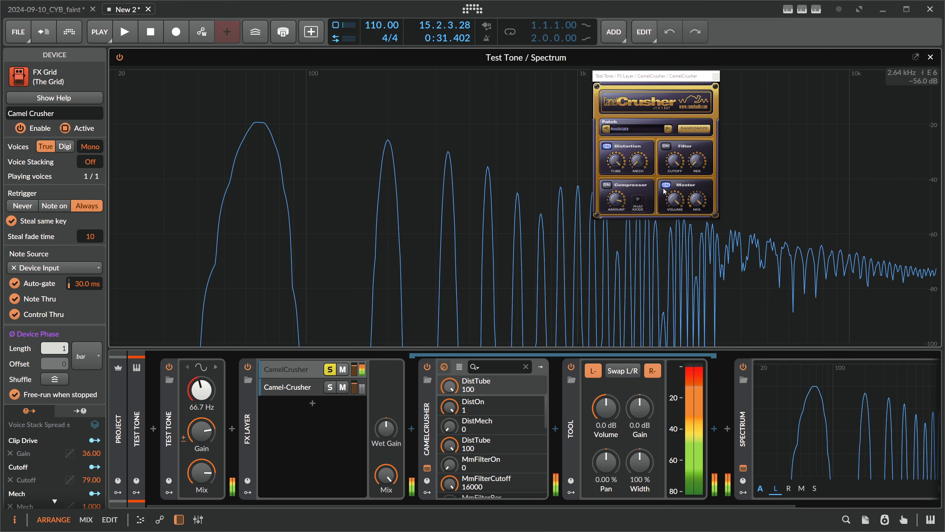
left_click_drag(618, 162, 635, 272)
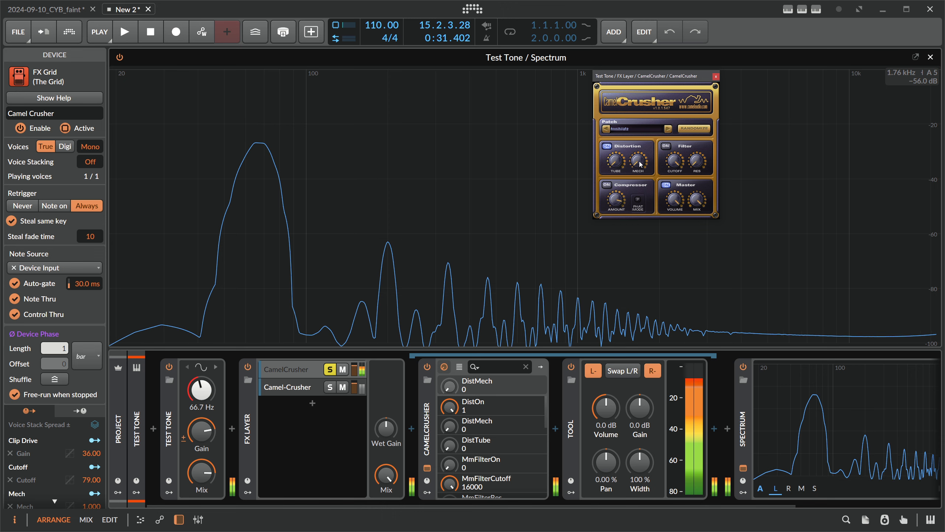
left_click_drag(640, 163, 640, 227)
Turn the Test Tone gain down to minimum and move Tube to 100 and back to 0
left_click_drag(203, 433, 203, 516)
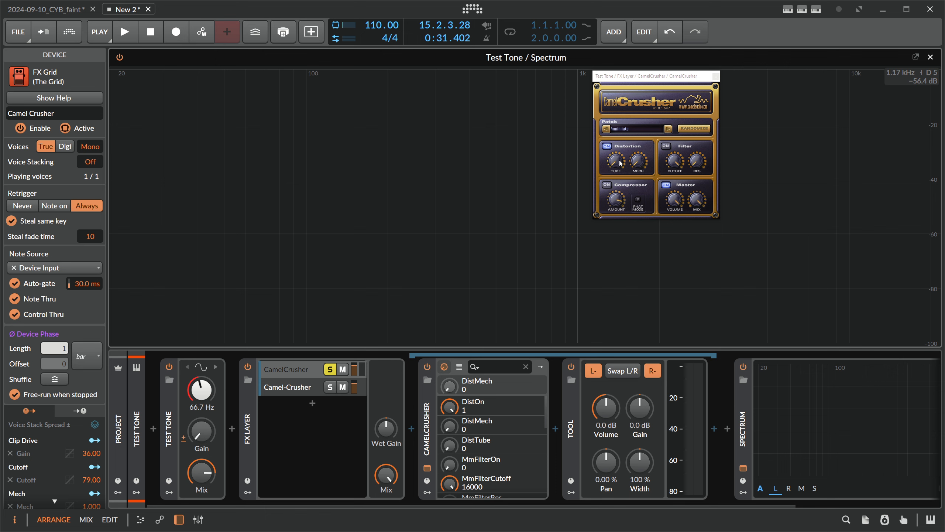
left_click_drag(620, 165, 660, 193)
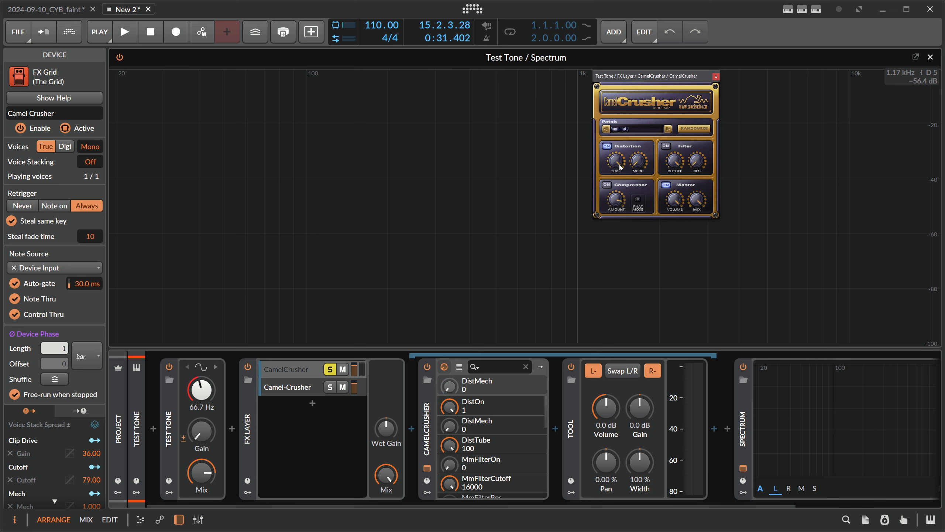
left_click_drag(620, 167, 621, 254)
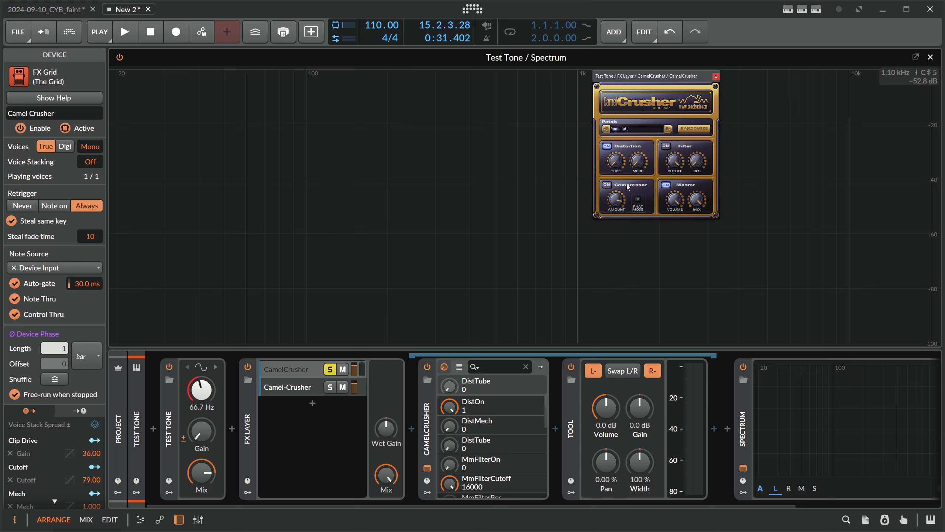
Switch on the CamelCrusher filter with its cutoff at 16000
left_click(667, 147)
left_click(678, 161)
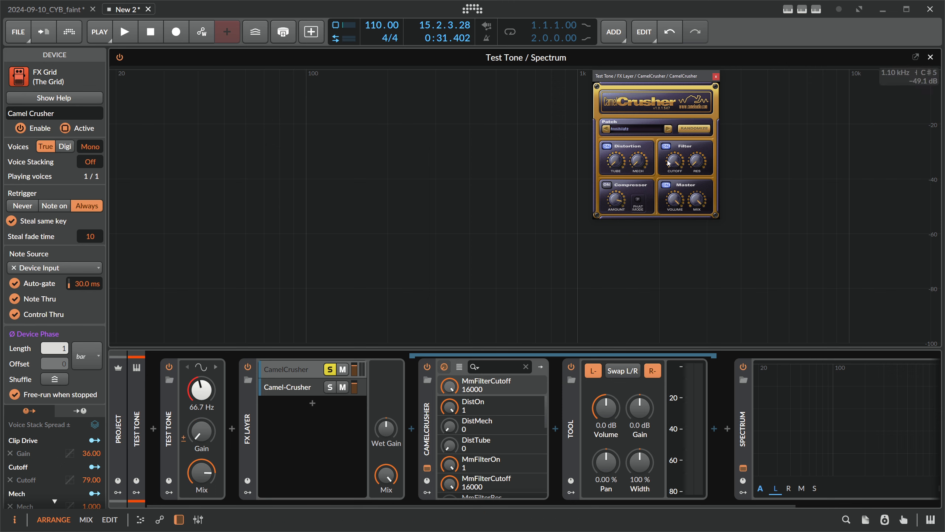
key("ctrl+z")
left_click_drag(678, 198, 677, 156)
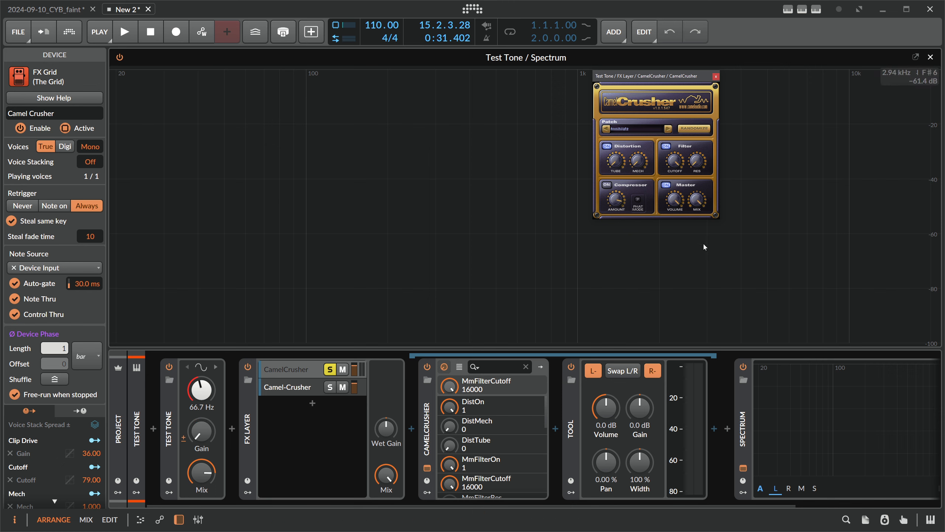
Raise the Test Tone gain to an audible level and set the Tube and Mech distortion to 100
left_click_drag(201, 431, 201, 421)
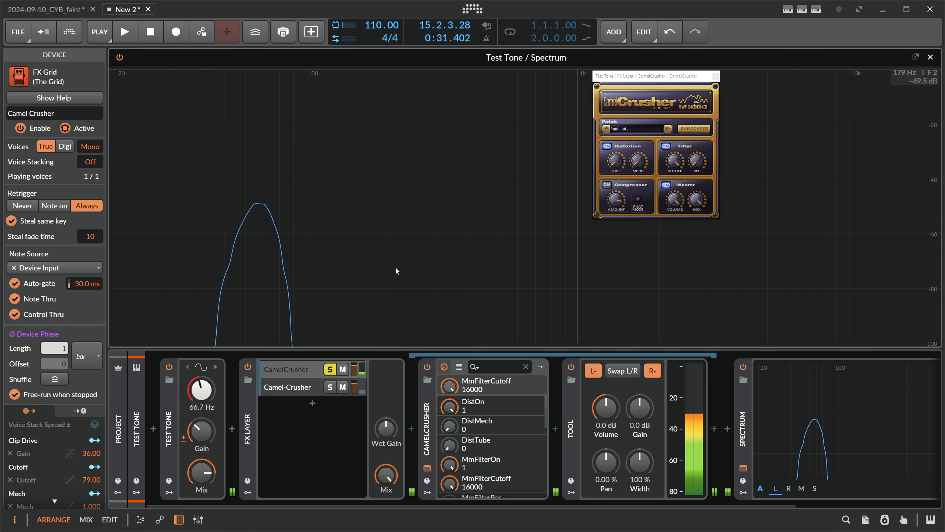
mouse_move(201, 431)
left_mouse_down()
mouse_move(201, 417)
mouse_move(210, 429)
left_mouse_up()
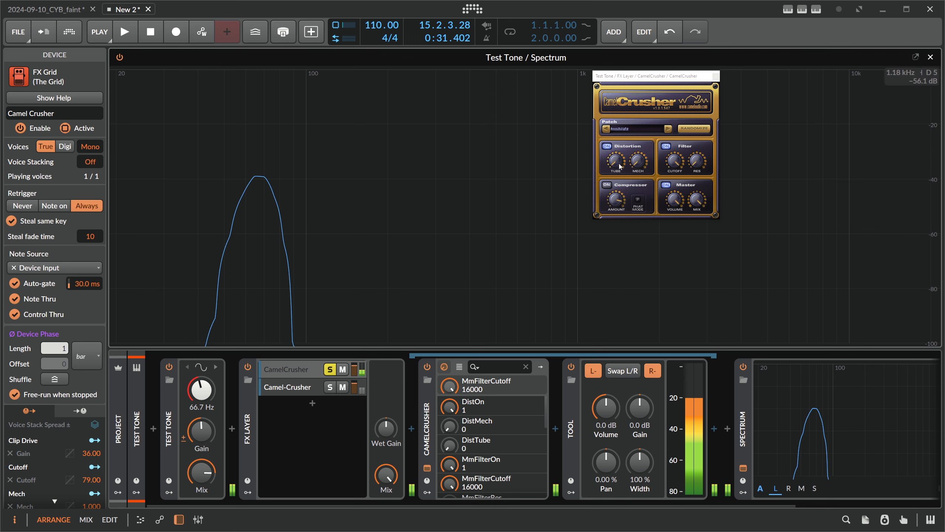
left_click_drag(619, 164, 651, 96)
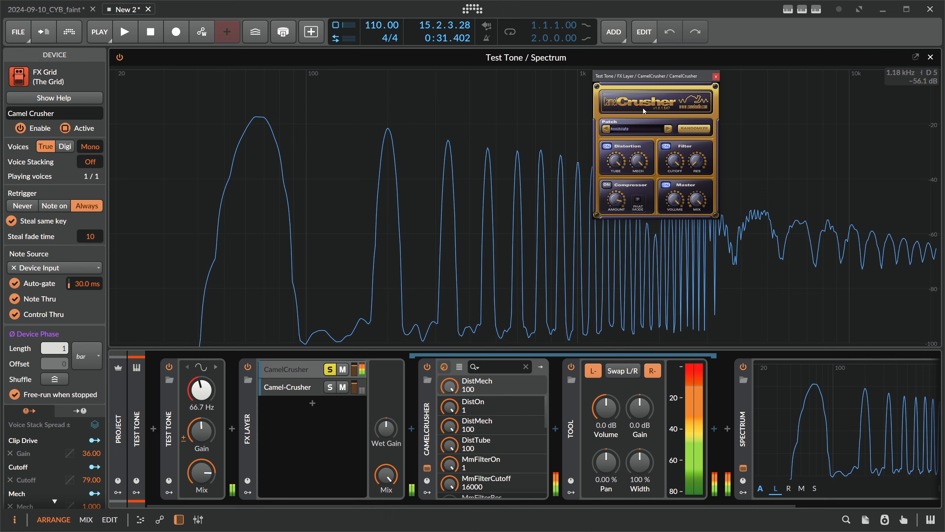
Lower the filter cutoff to 934, turn the Test Tone gain down to minimum, and readjust the cutoff to 1193
left_click_drag(675, 159, 670, 197)
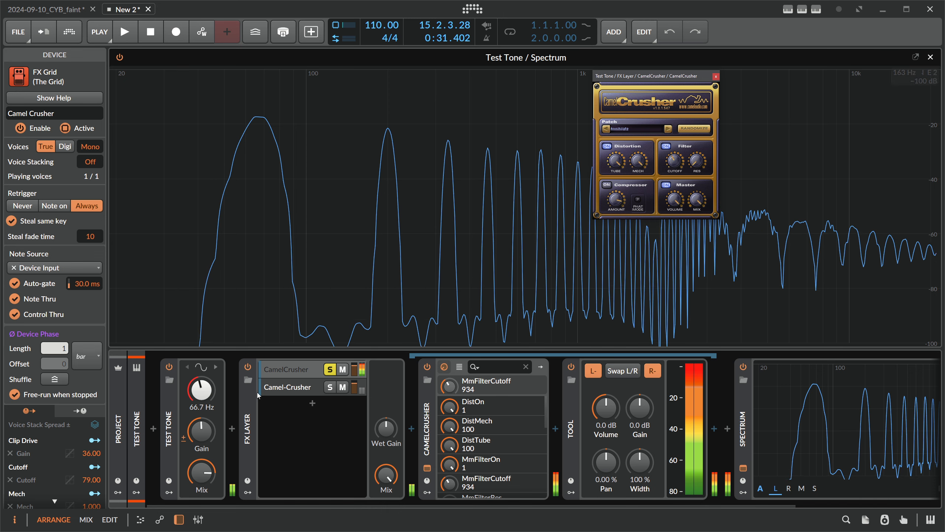
left_click_drag(201, 431, 201, 480)
left_click_drag(678, 163, 678, 158)
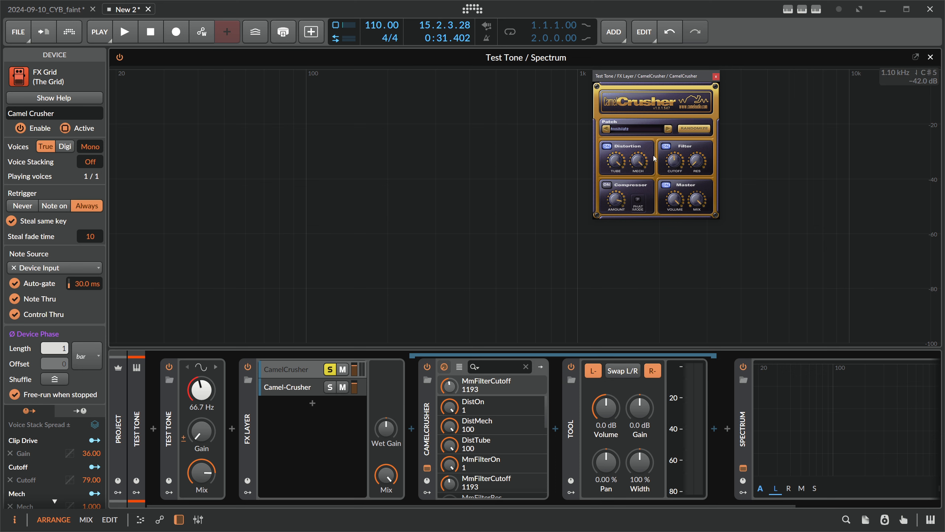
Feed the plugin a Saw Up test tone, lower the filter cutoff to 520, and return the tone's gain to minimum
left_click(201, 367)
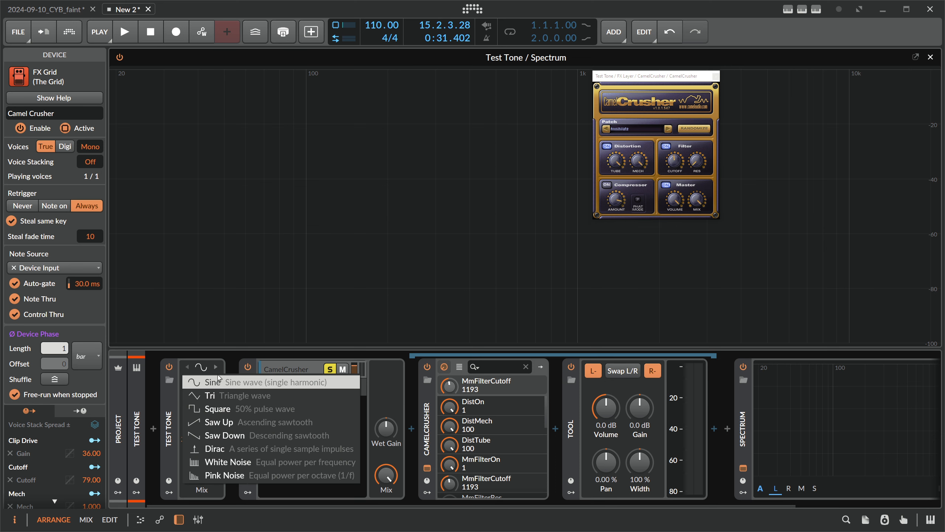
left_click(228, 424)
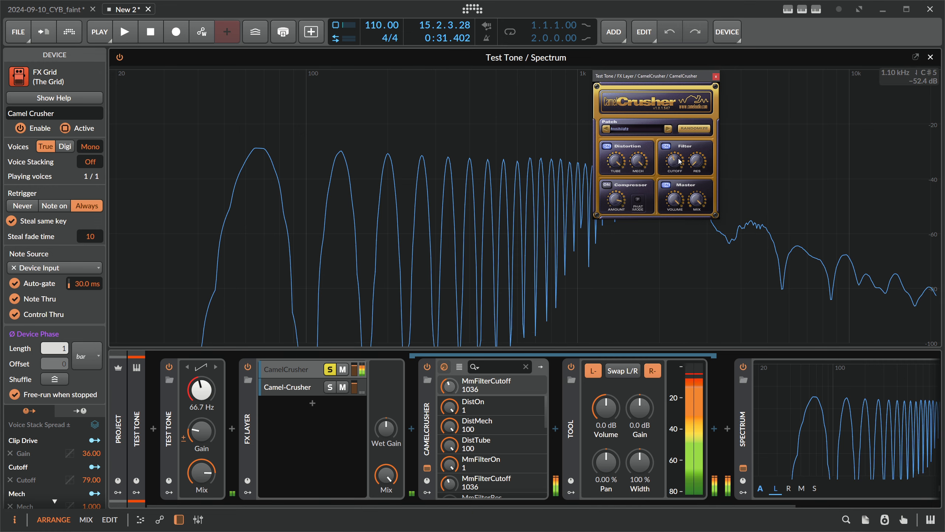
left_click_drag(679, 161, 539, 261)
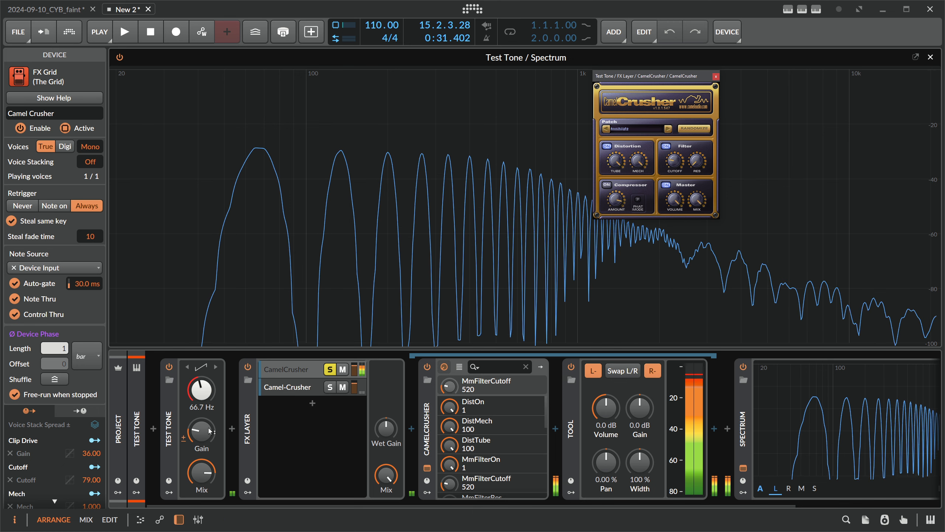
left_click_drag(202, 432, 200, 469)
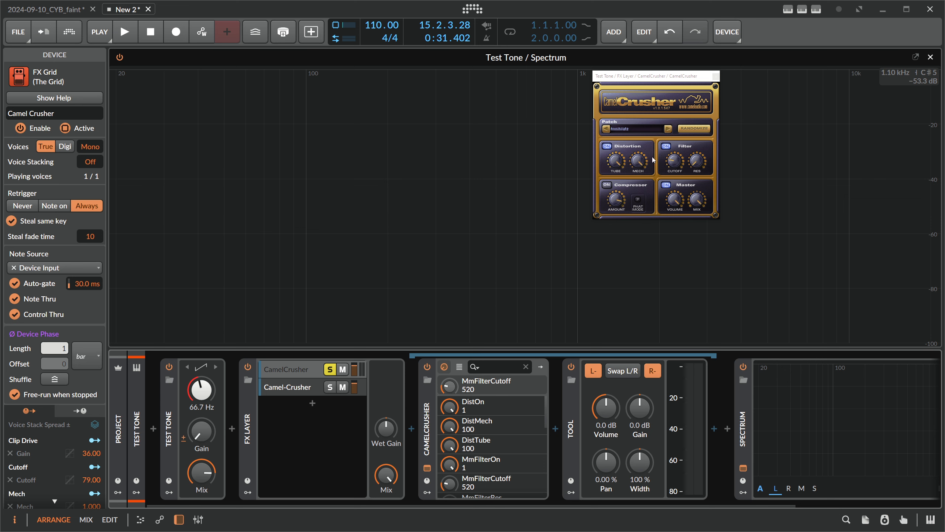
Switch the test tone back to Sine, lower the filter cutoff to 80, and return the tone's gain to minimum
left_click(201, 367)
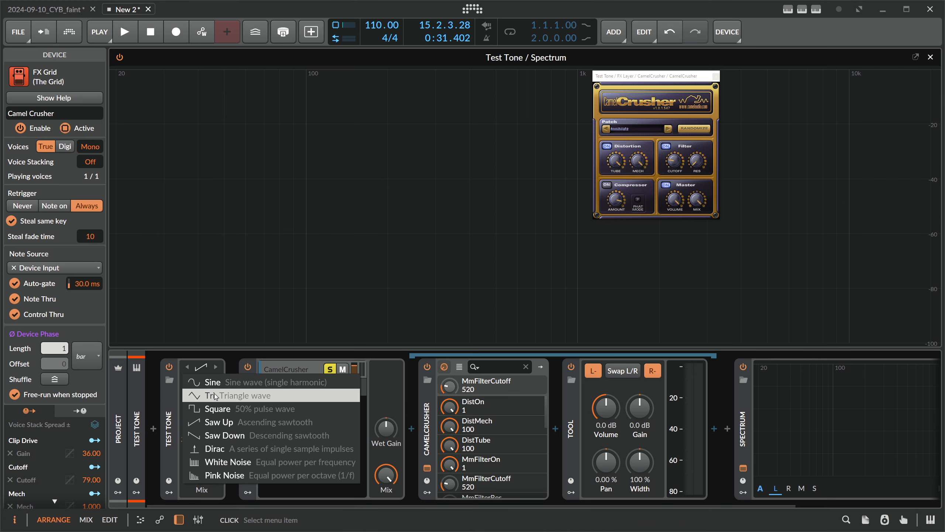
left_click(213, 382)
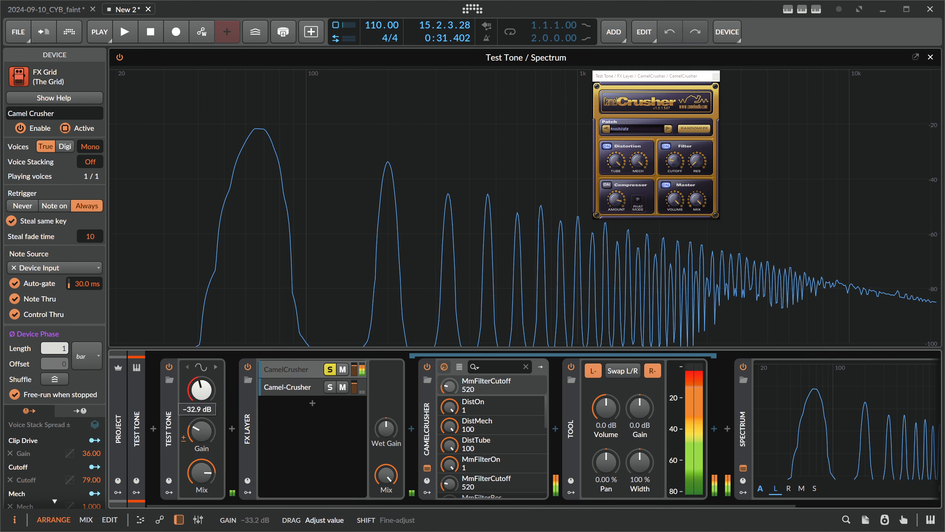
left_click_drag(677, 159, 677, 190)
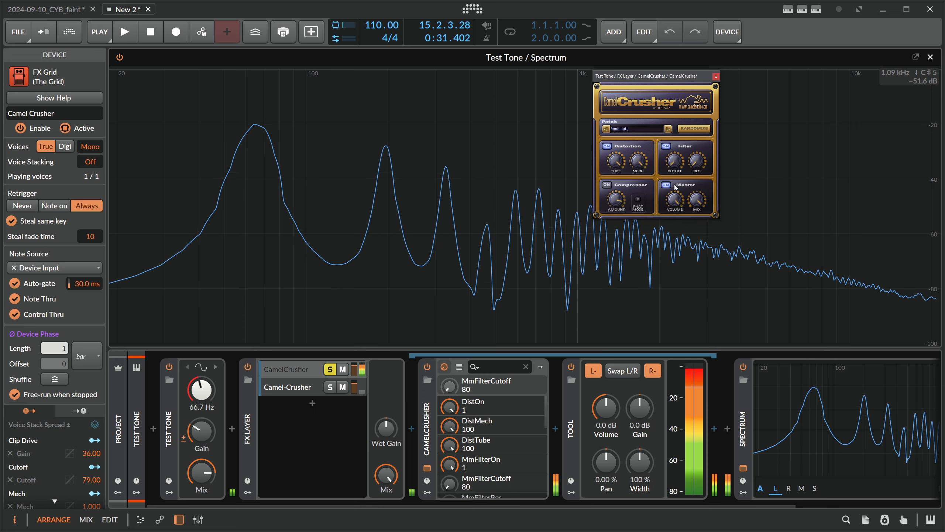
left_click_drag(202, 432, 199, 473)
Set the plugin's filter cutoff to 16000 and its resonance to 100
left_click_drag(680, 165, 676, 162)
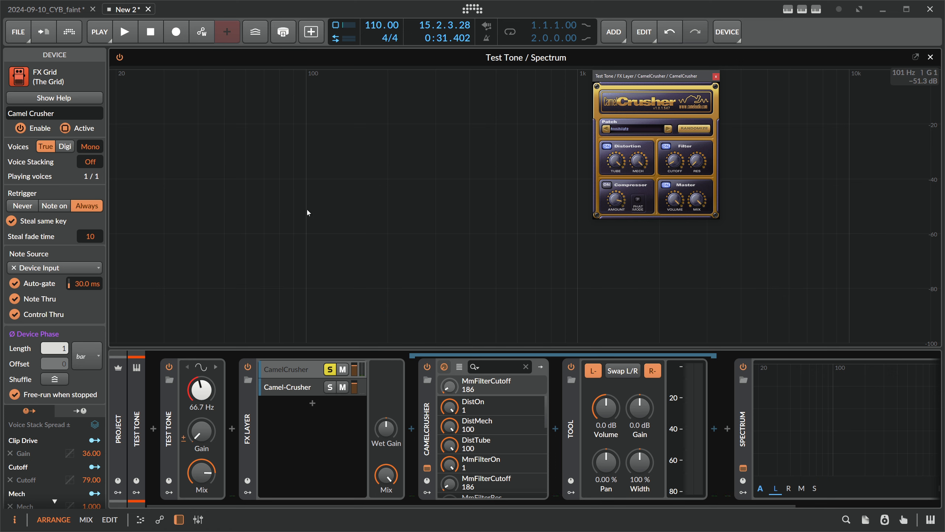
left_click_drag(675, 160, 703, 105)
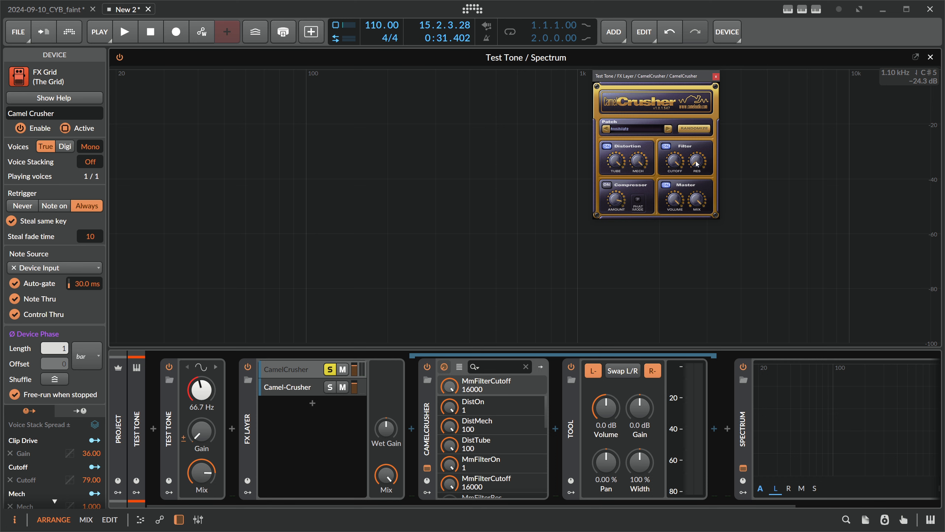
left_click_drag(697, 164, 712, 112)
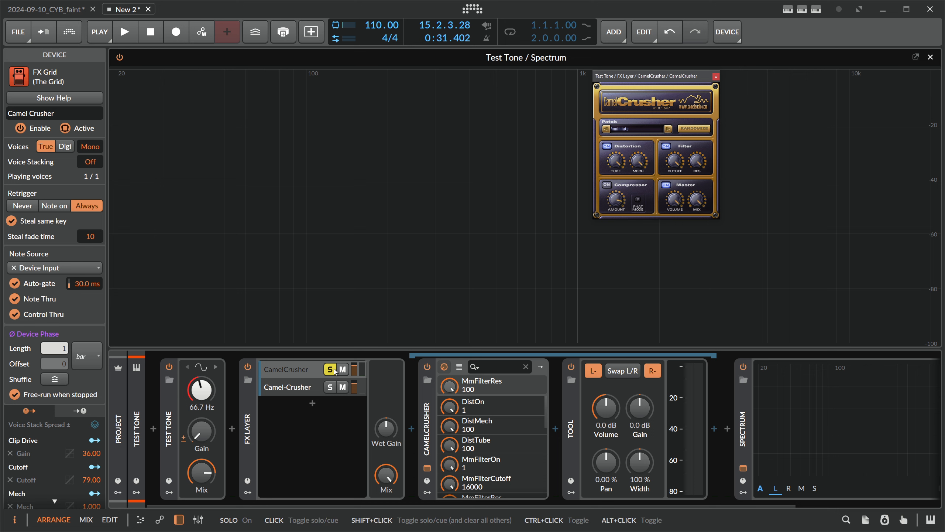
Solo the Camel-Crusher layer instead of CamelCrusher and collapse the Grid preview of its Camel Crusher device
left_click(312, 388)
left_click(329, 370)
left_click(330, 386)
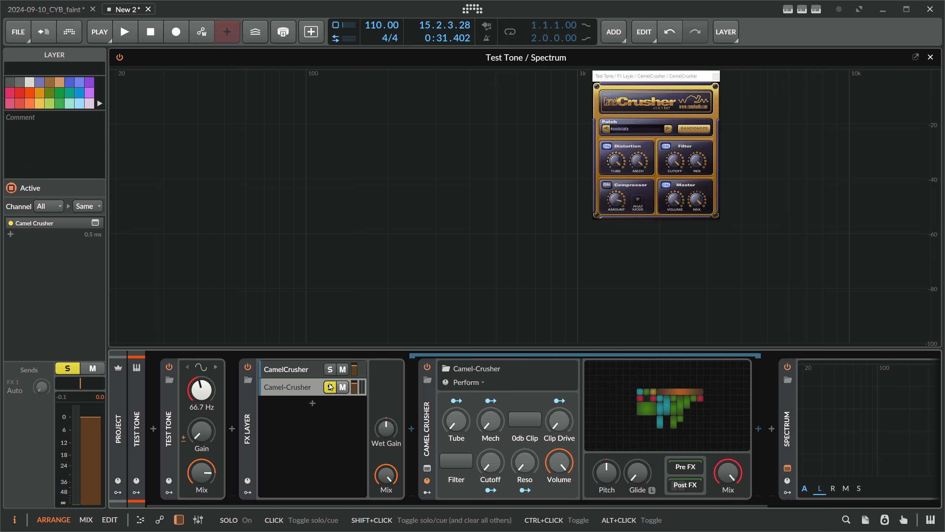
double_click(497, 379)
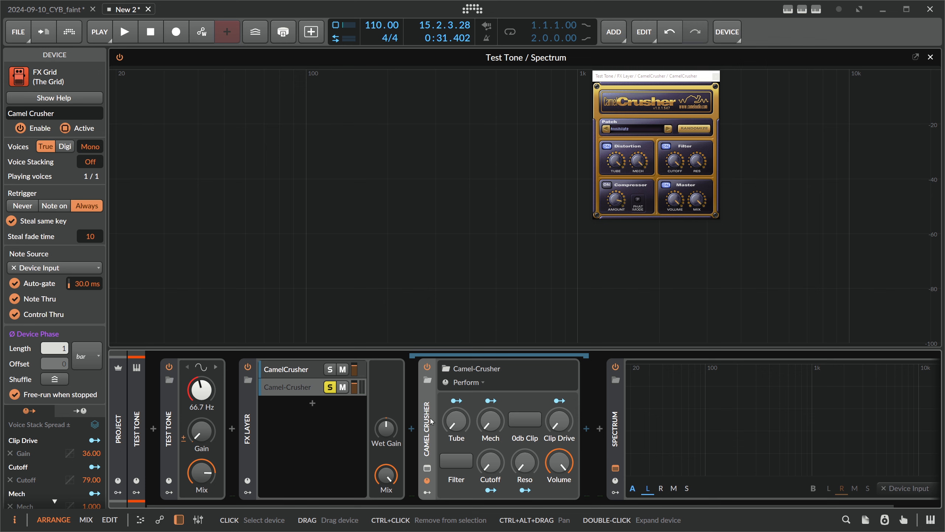
Raise the sine test tone to about -15 dB, set Camel Crusher's Tube and Mech to maximum, and enable its filter with raised cutoff and resonance
left_click_drag(201, 432, 201, 413)
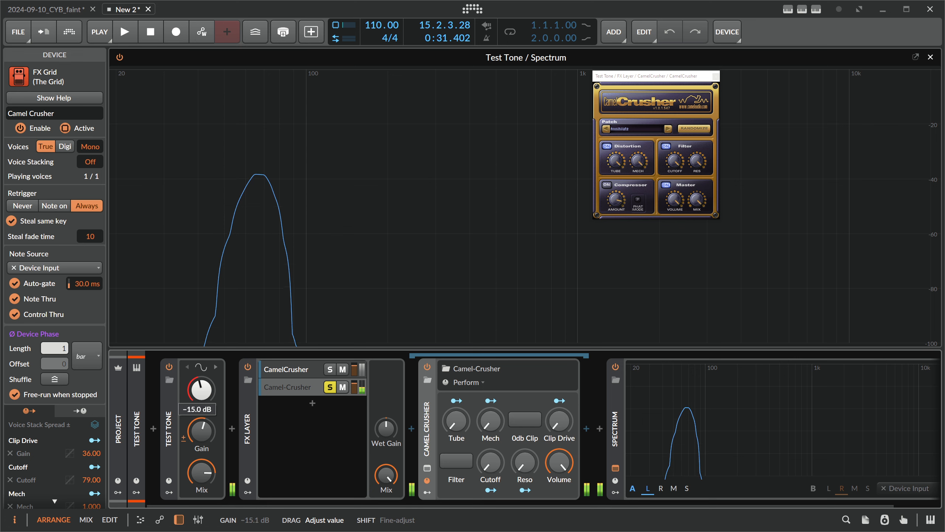
left_click_drag(457, 421, 490, 449)
left_click(457, 460)
left_click_drag(525, 462, 491, 458)
Switch the test tone to Saw Up and raise its gain to about -34 dB
left_click(201, 367)
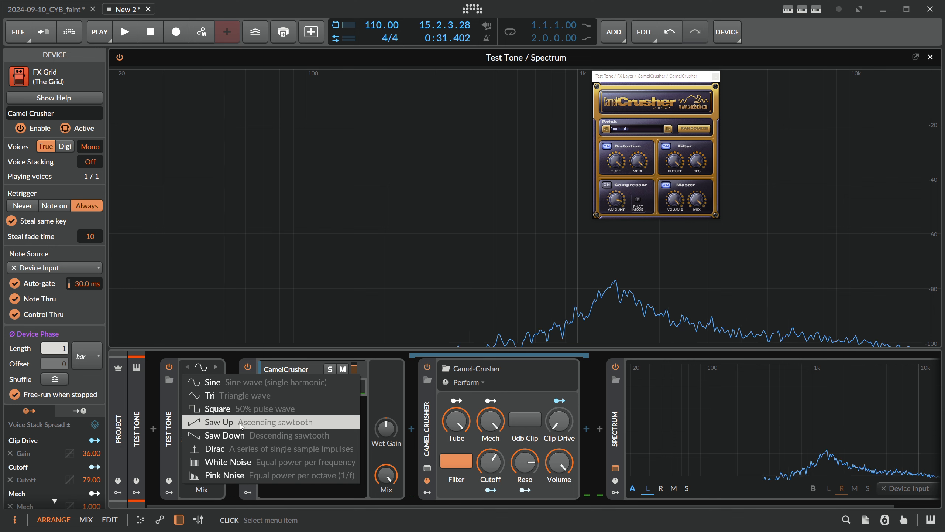
left_click(212, 411)
left_click_drag(213, 436, 213, 417)
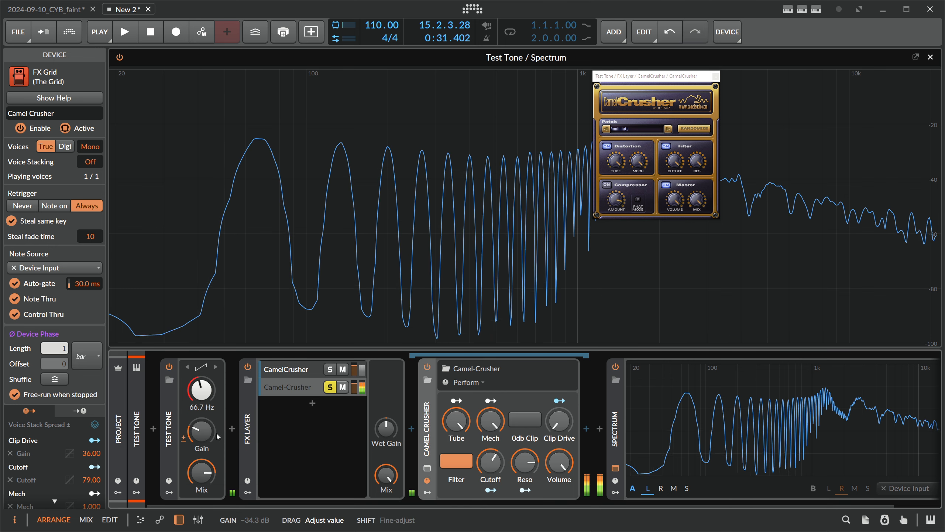
Adjust Camel Crusher's filter cutoff, set Mech and Reso to zero, and return the test tone's gain to minimum
mouse_move(490, 462)
left_mouse_down()
mouse_move(490, 472)
mouse_move(490, 451)
mouse_move(490, 478)
left_mouse_up()
left_click_drag(456, 422, 457, 363)
mouse_move(492, 453)
left_mouse_down()
mouse_move(492, 471)
mouse_move(492, 423)
mouse_move(492, 437)
left_mouse_up()
left_click_drag(525, 460, 525, 510)
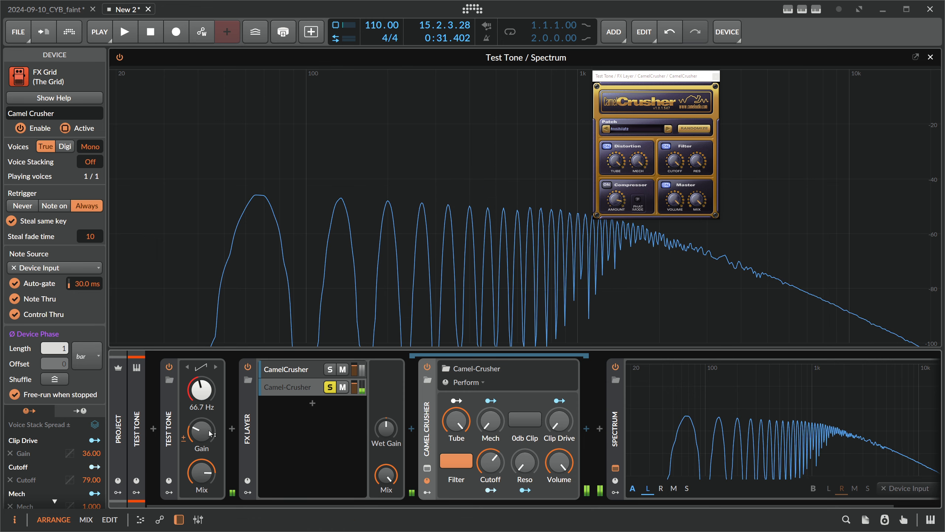
left_click_drag(202, 432, 201, 454)
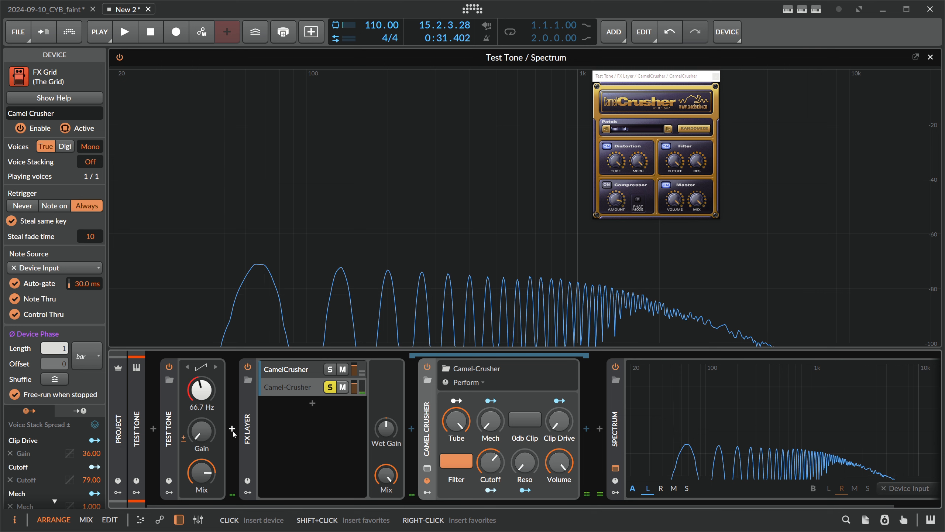
Enable 0db Clip, test the saw tone with Mech and Clip Drive at maximum, and return the tone's gain to minimum
left_click(533, 424)
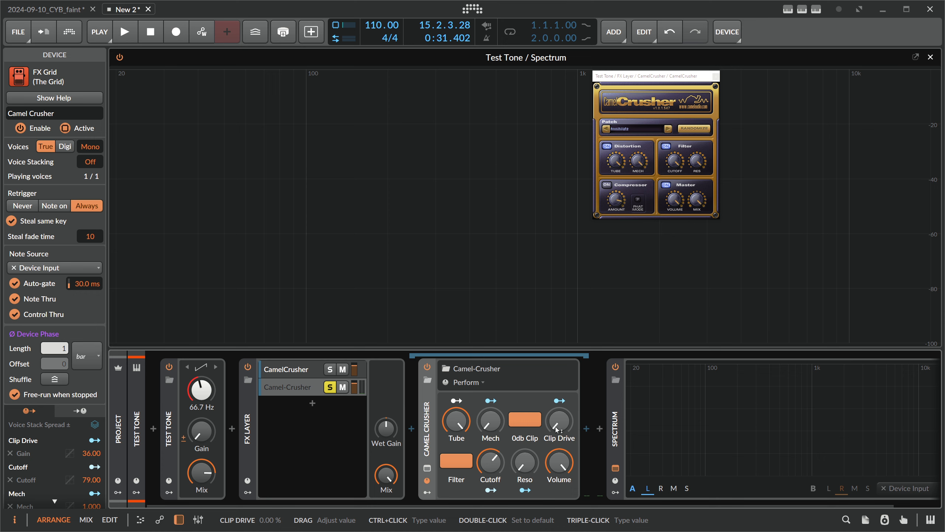
left_click_drag(201, 431, 201, 429)
left_click_drag(508, 424, 559, 383)
left_click(121, 439)
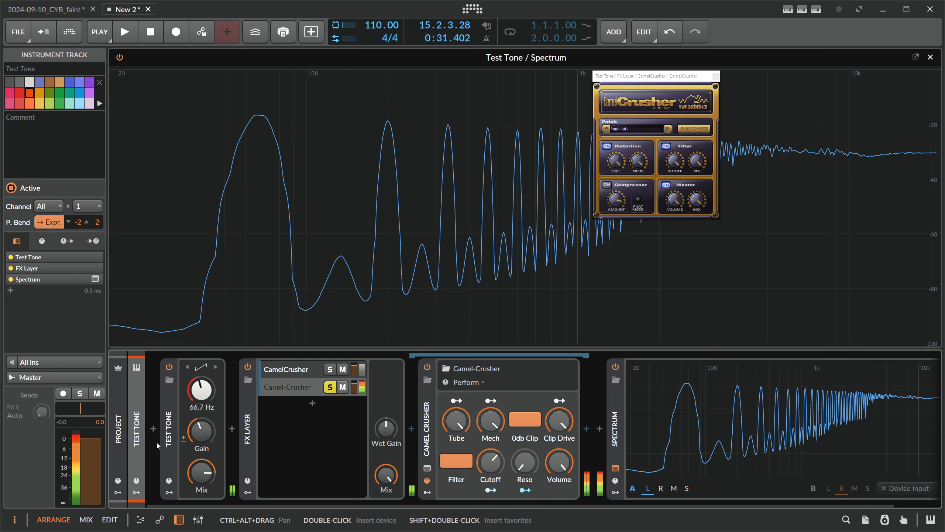
left_click_drag(202, 430, 202, 466)
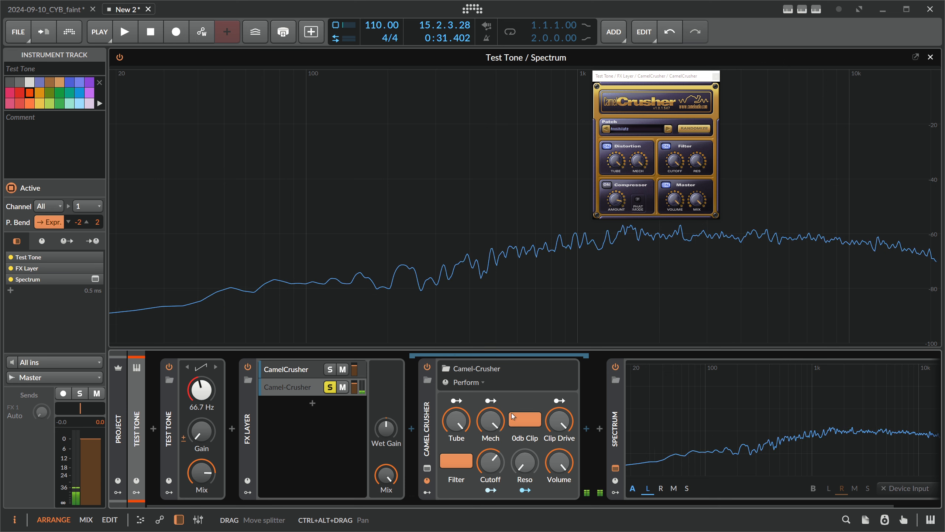
Turn off Filter and 0db Clip, reset Clip Drive to zero, and open the Camel Crusher device's Grid patch
left_click(463, 468)
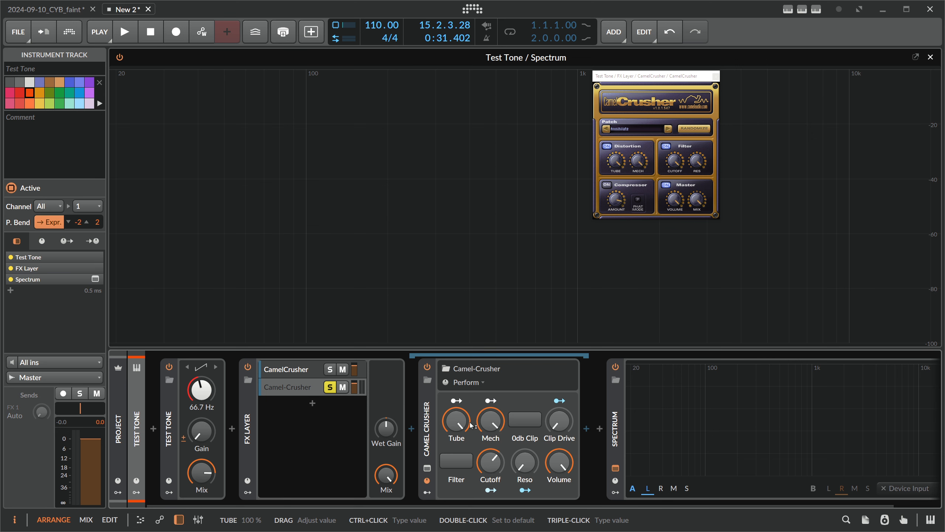
left_click(427, 468)
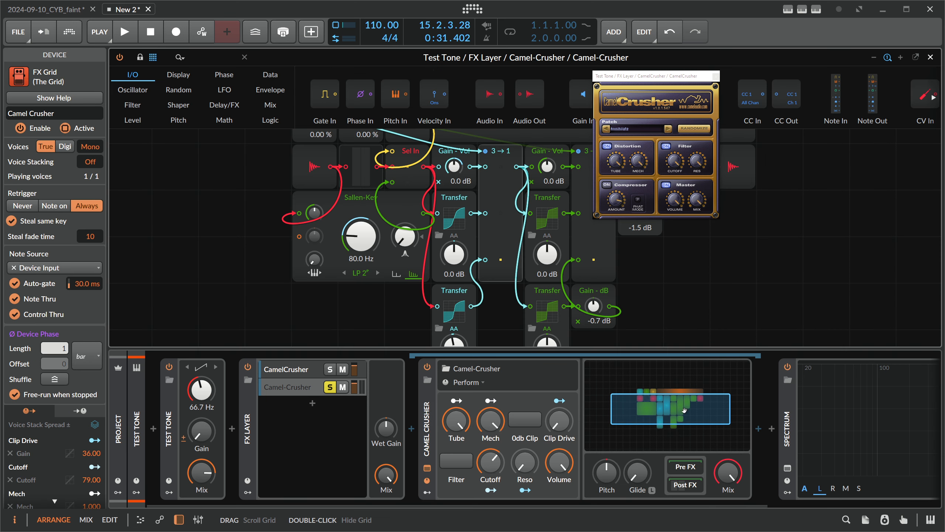
scroll(406, 227, "up", 1)
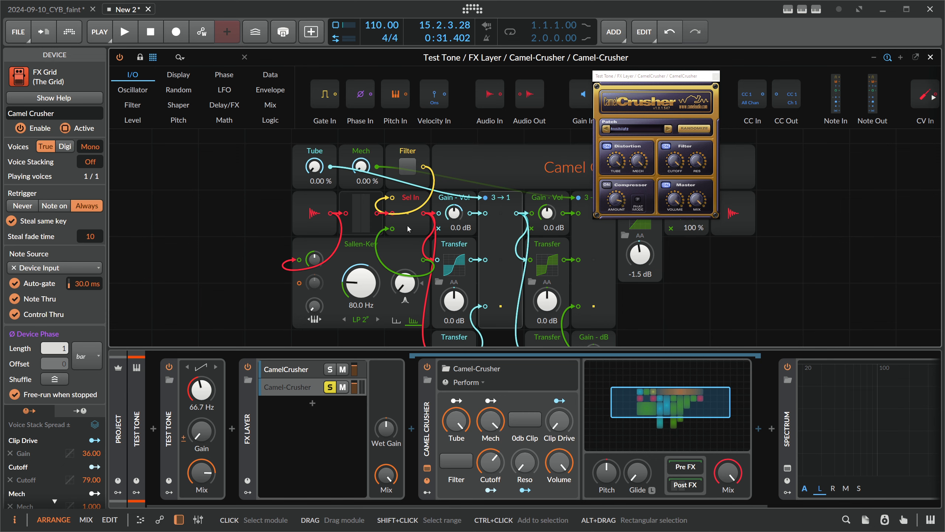
Inspect the CamelCrusher-Tube curves of the upper and lower Transfer modules in the Tube stage, closing each one
left_click(453, 264)
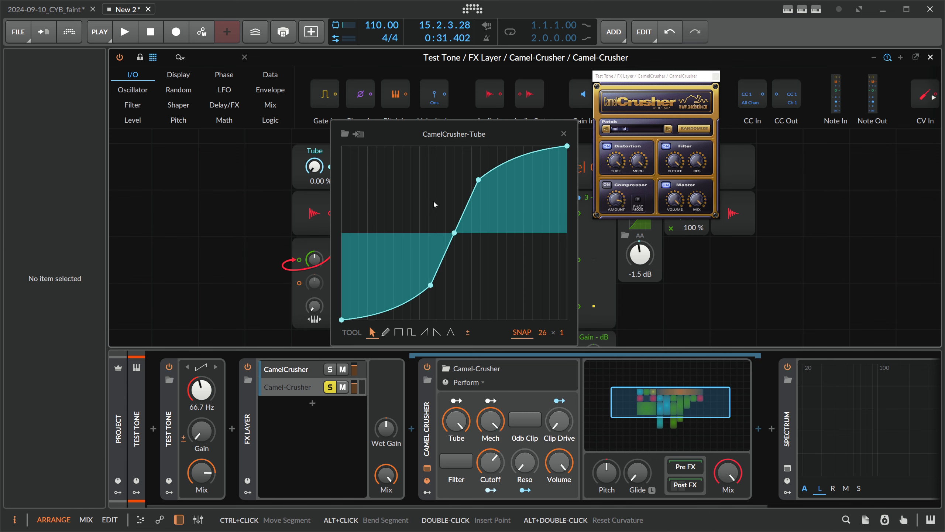
left_click(564, 134)
scroll(521, 172, "down", 1)
left_click(458, 264)
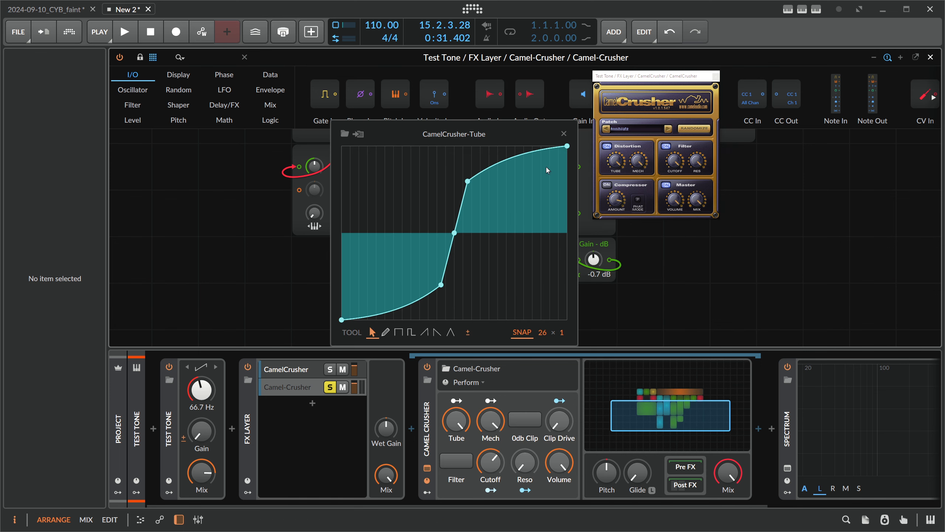
key("Escape")
scroll(550, 160, "up", 1)
Inspect the CamelCrusher-Mech curve in full beside the plugin window and close the curve editor
left_click(547, 217)
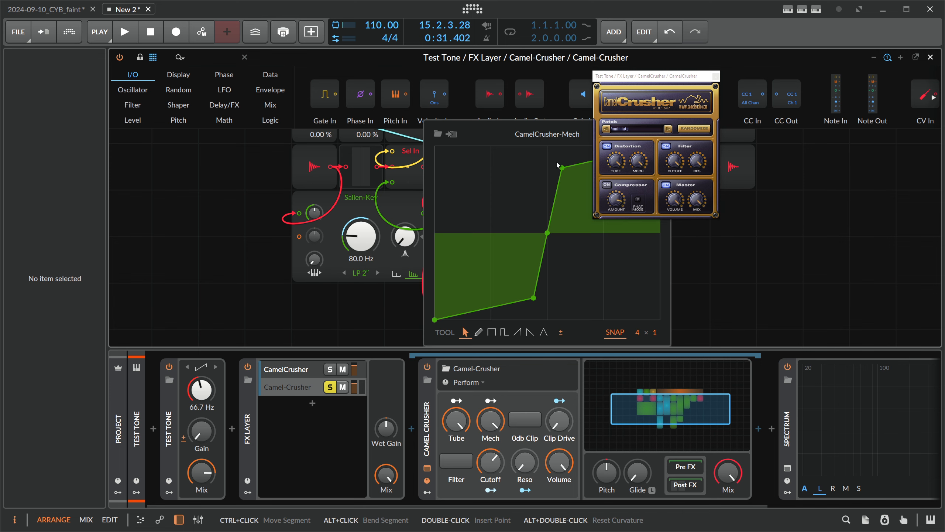
left_click_drag(526, 135, 440, 135)
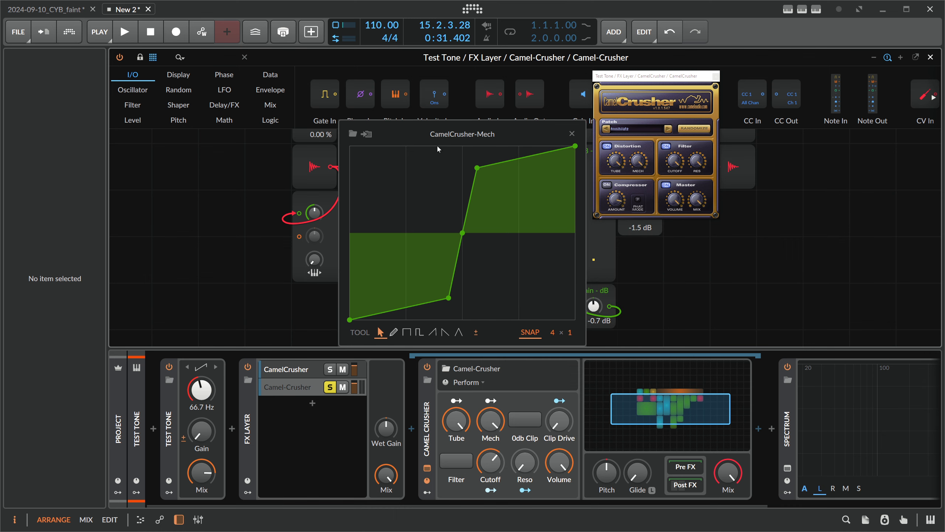
left_click(572, 134)
scroll(548, 184, "down", 1)
scroll(547, 194, "up", 1)
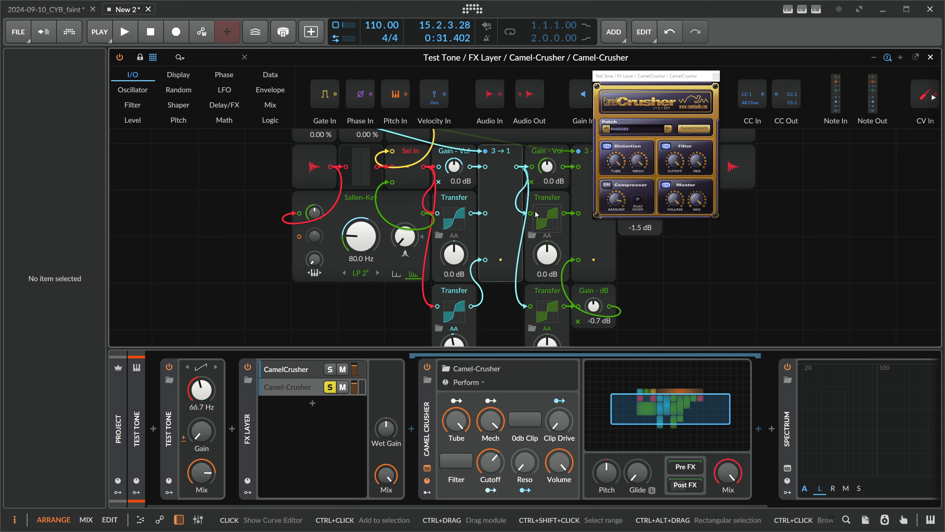
Insert a Filter+ device after Camel Crusher, look at its Transfer curve, and delete the device
left_click(759, 428)
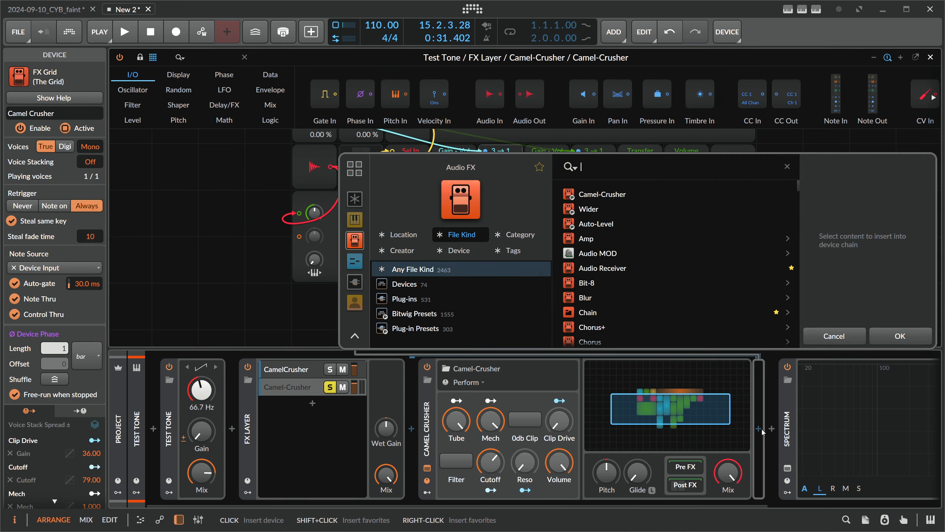
type("filter")
key("Return")
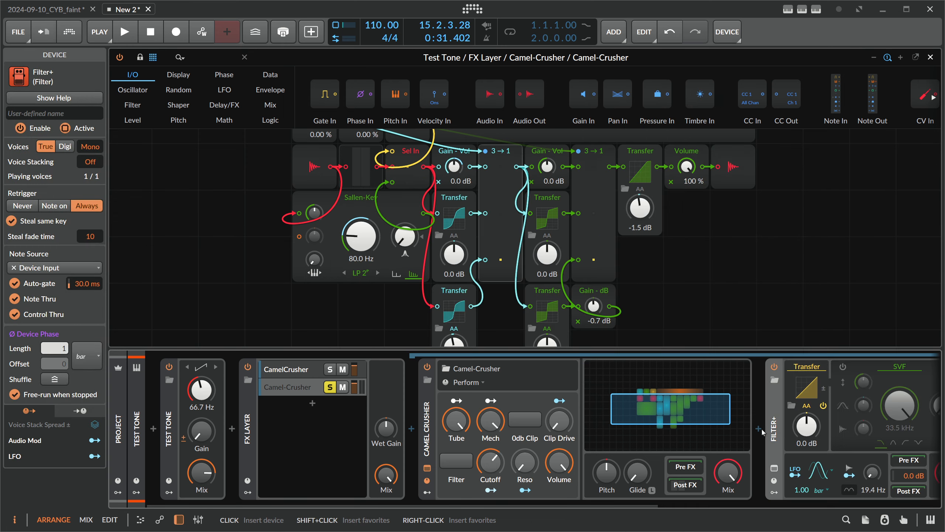
left_click(811, 384)
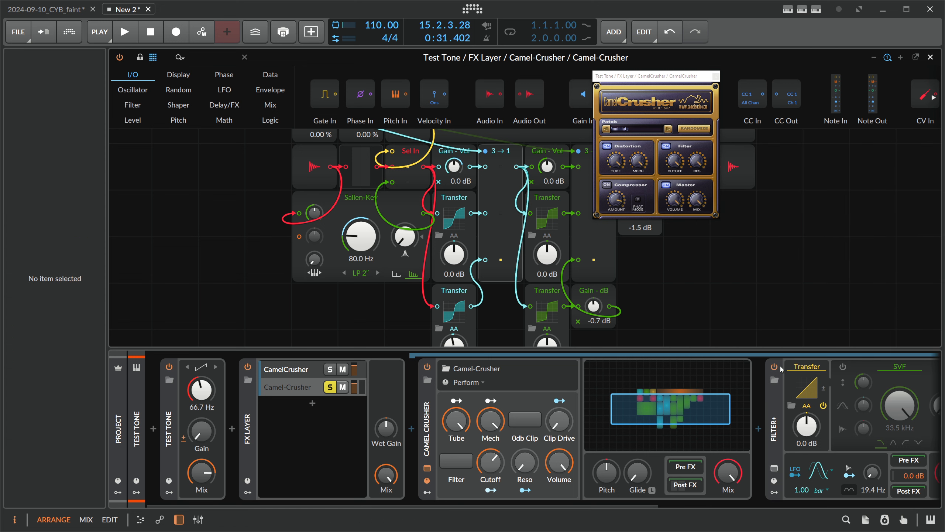
left_click(773, 404)
key("Delete")
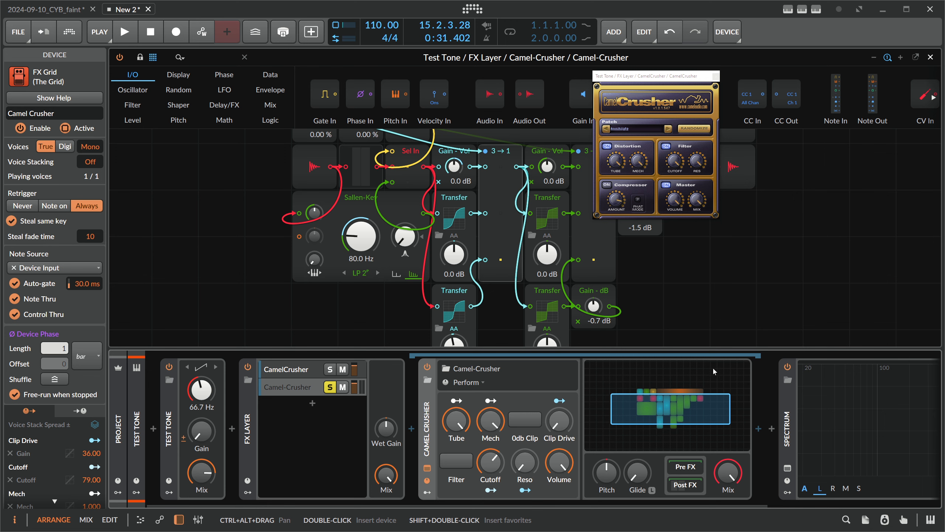
Review the Camel Crusher patch, collapse the device's Grid preview, and set its Mech to zero
left_click_drag(456, 243, 395, 224)
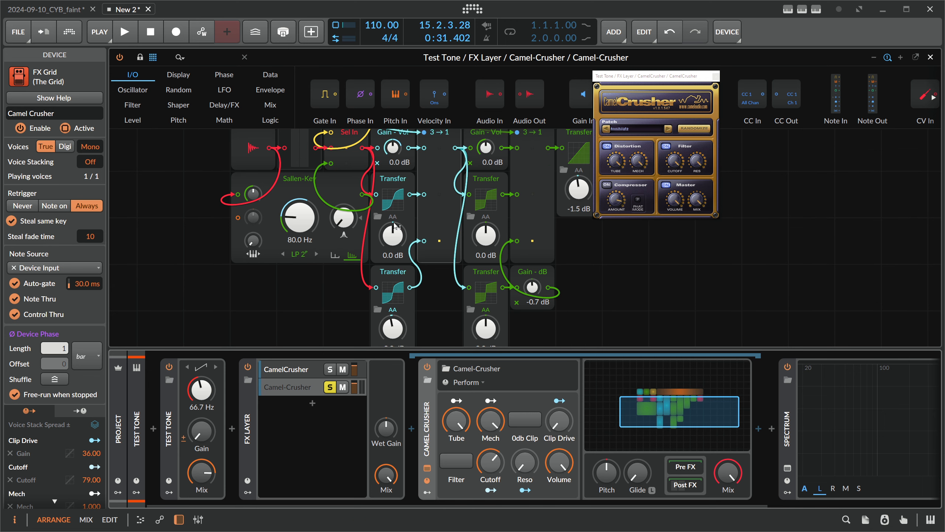
scroll(425, 211, "up", 3)
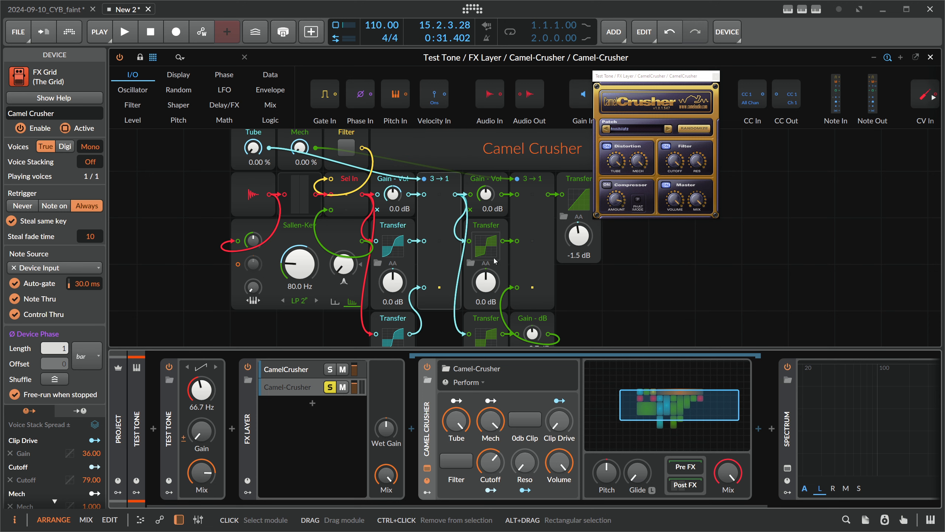
left_click(428, 415)
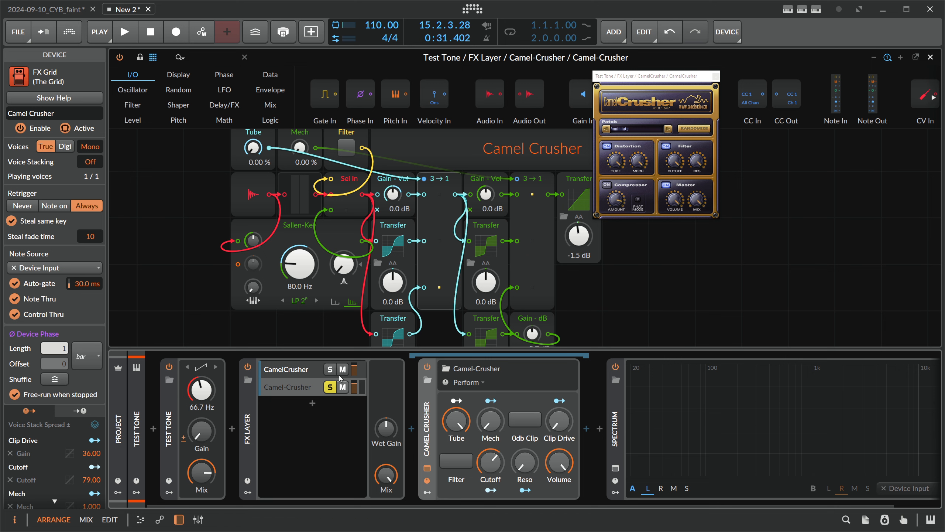
Unsolo the Camel-Crusher layer, then set the CamelCrusher plugin's tube distortion to 100 and switch its filter off
left_click(314, 373)
left_click(330, 387)
left_click(314, 374)
left_click(314, 373)
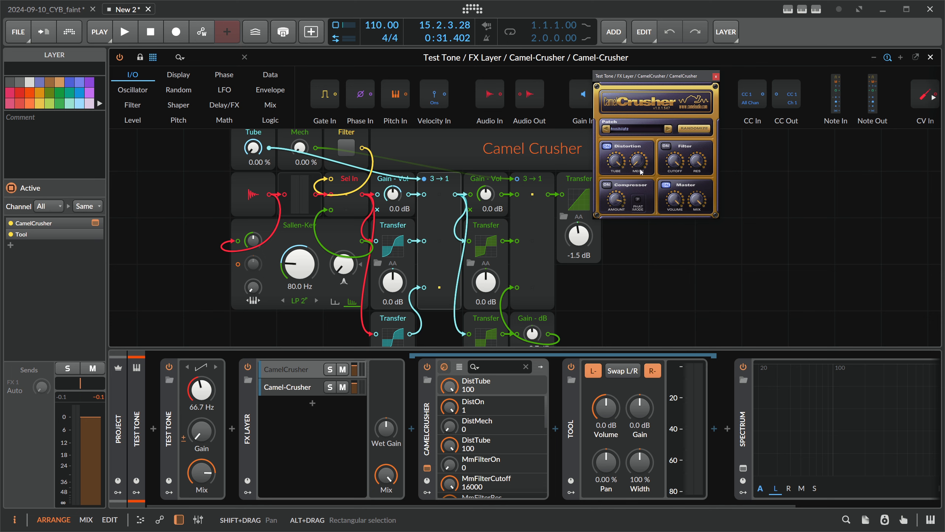
Replace the Grid editor with the expanded Spectrum, raise the saw tone's gain, and compare the layers by muting and unmuting CamelCrusher
left_click(930, 57)
left_click(743, 468)
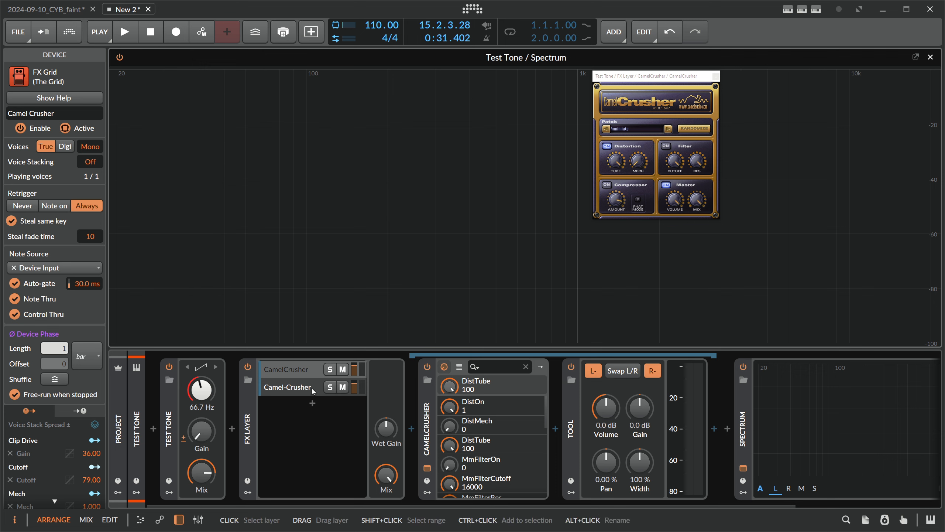
left_click_drag(202, 432, 201, 387)
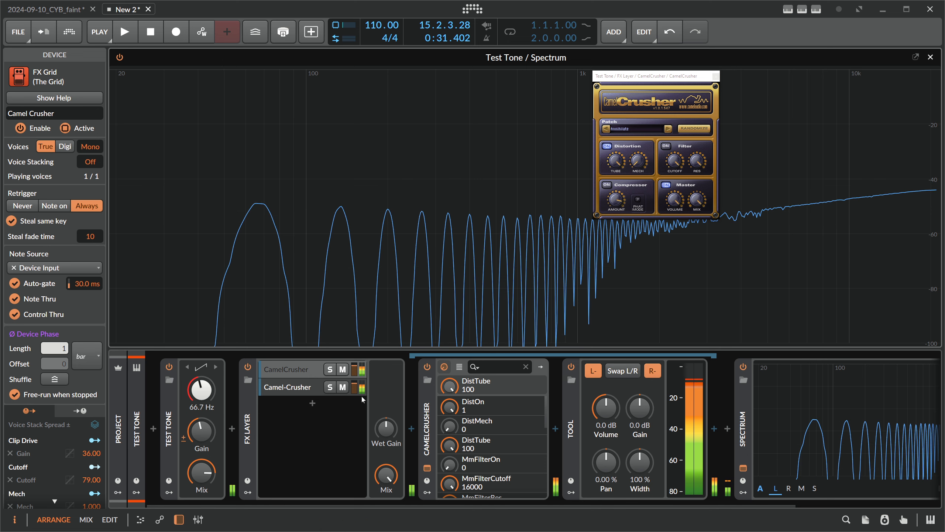
left_click(342, 370)
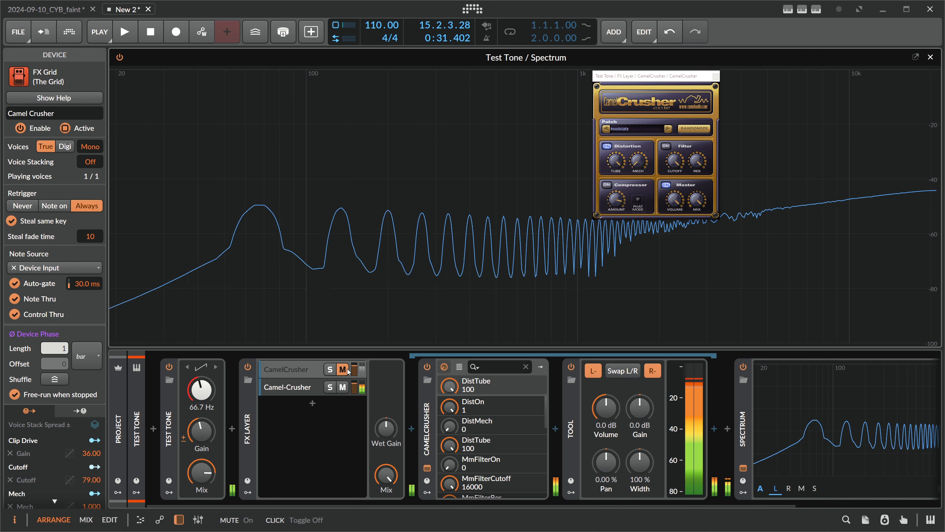
left_click(344, 370)
Feed both layers a 40.6 Hz Sine at up to -1.5 dB, toggle CamelCrusher's mute to compare, and return the gain to minimum
left_click_drag(201, 431, 201, 426)
left_click_drag(202, 391, 201, 398)
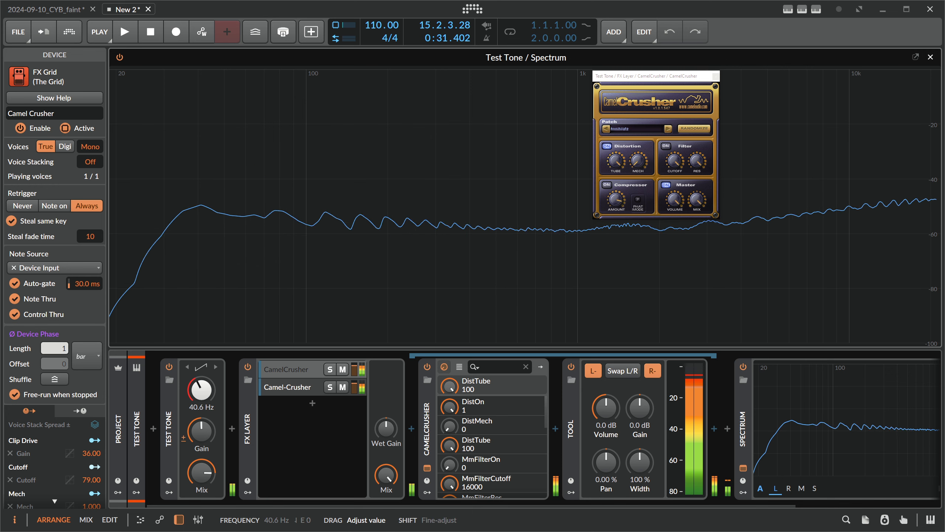
left_click(201, 367)
left_click(204, 365)
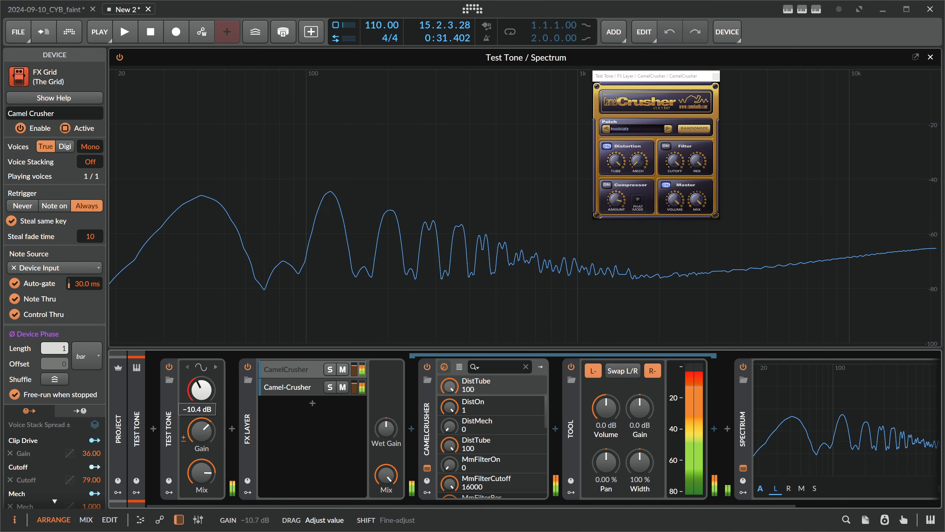
left_click_drag(202, 431, 201, 419)
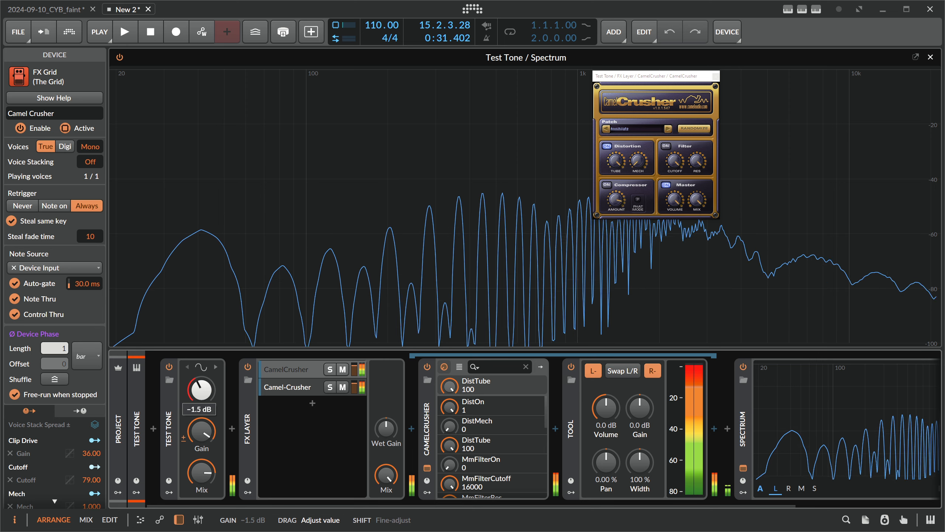
left_click(343, 369)
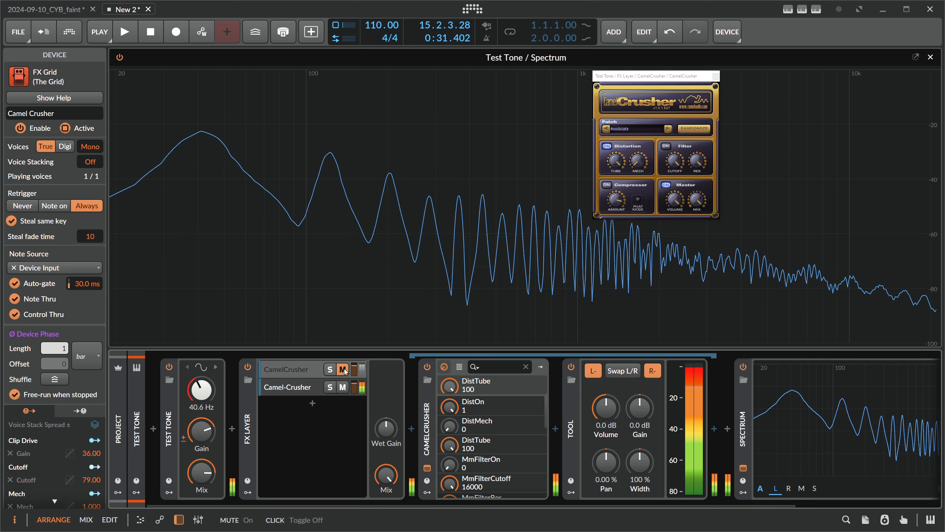
left_click(343, 370)
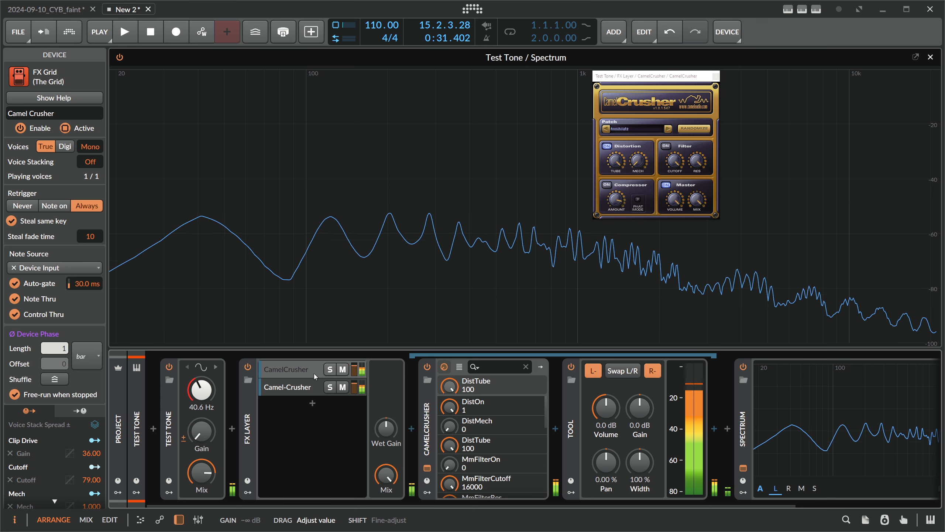
Set tube distortion to zero and mech distortion to maximum in both the CamelCrusher plugin and the Camel Crusher Grid device
left_click_drag(617, 162, 625, 292)
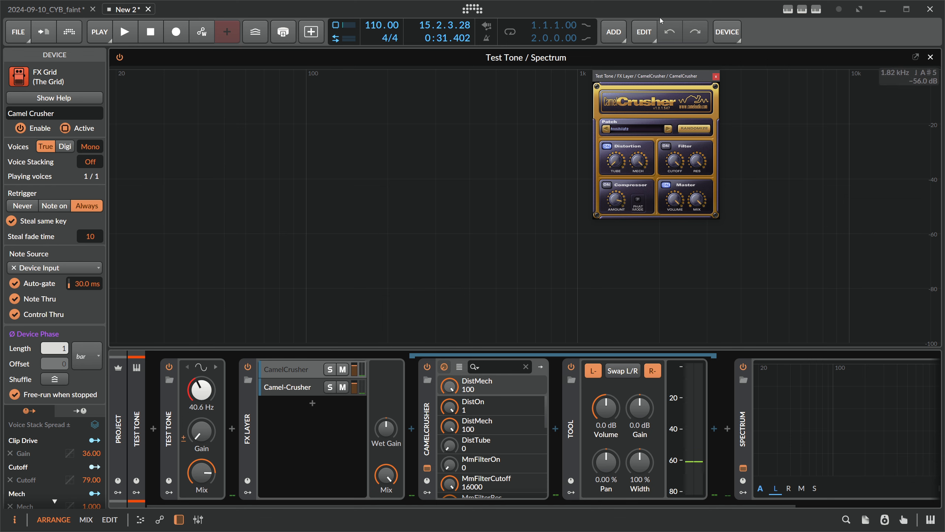
left_click(289, 387)
left_click_drag(457, 420, 456, 495)
left_click_drag(493, 424, 493, 349)
Raise the sine tone's gain, compare the mech distortion by muting and unmuting the CamelCrusher layer, and return the gain to minimum
left_click_drag(202, 431, 203, 361)
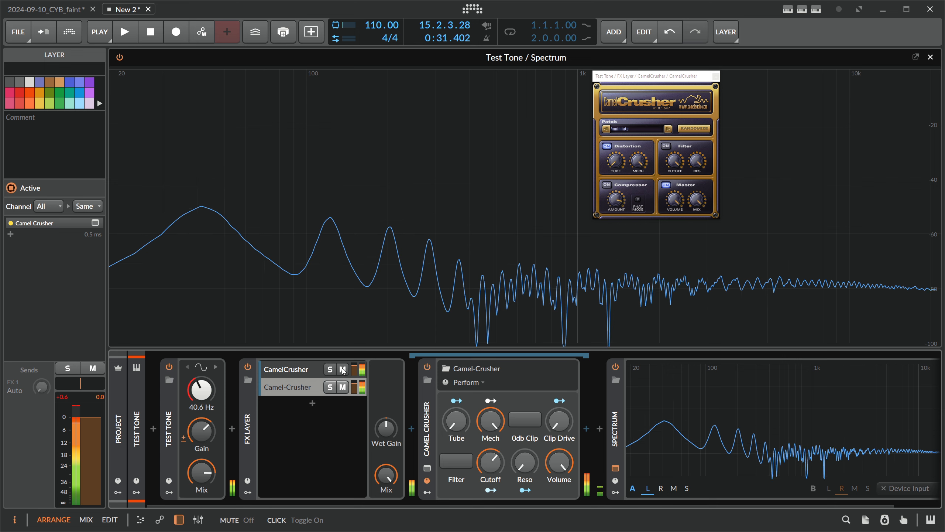
left_click(343, 370)
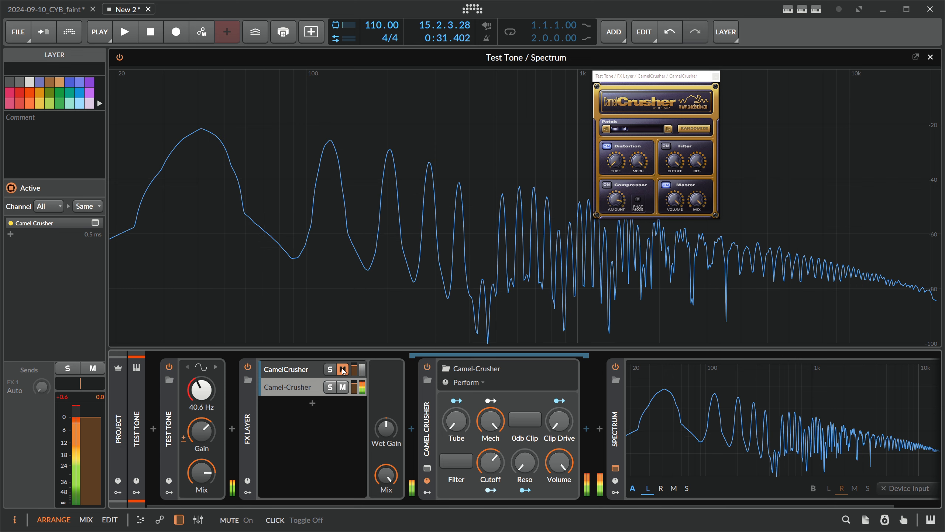
left_click(343, 369)
left_click_drag(210, 433, 209, 442)
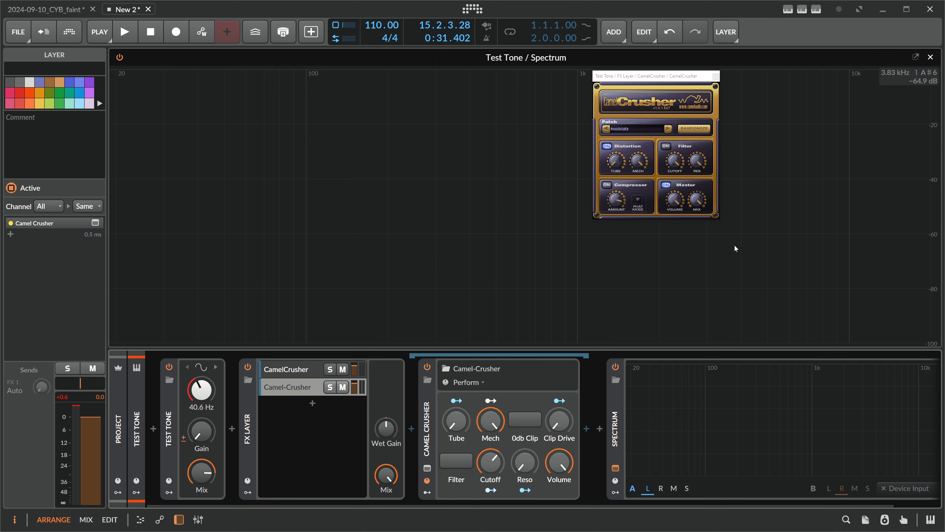
Select the Camel Crusher device, show the arranger instead of the Spectrum, and move the plugin window over the start of bar 16
left_click(429, 419)
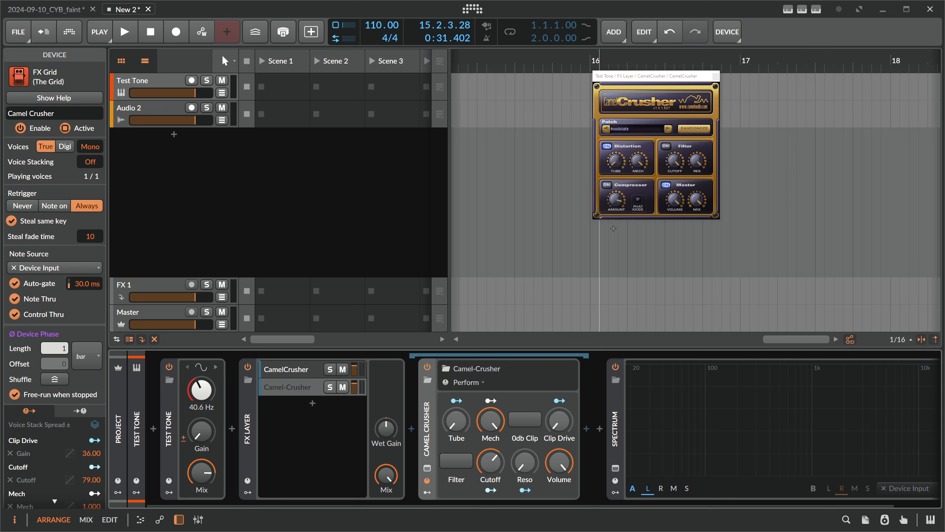
left_click_drag(654, 79, 554, 83)
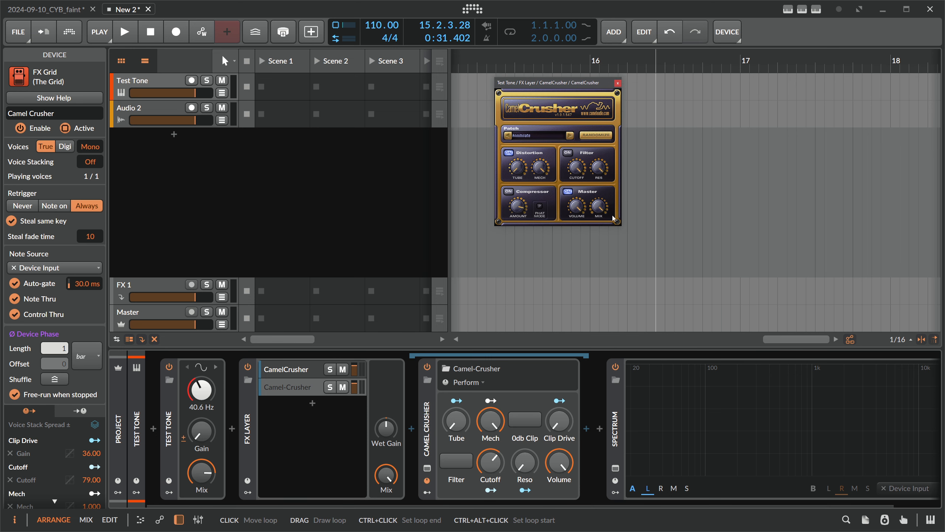